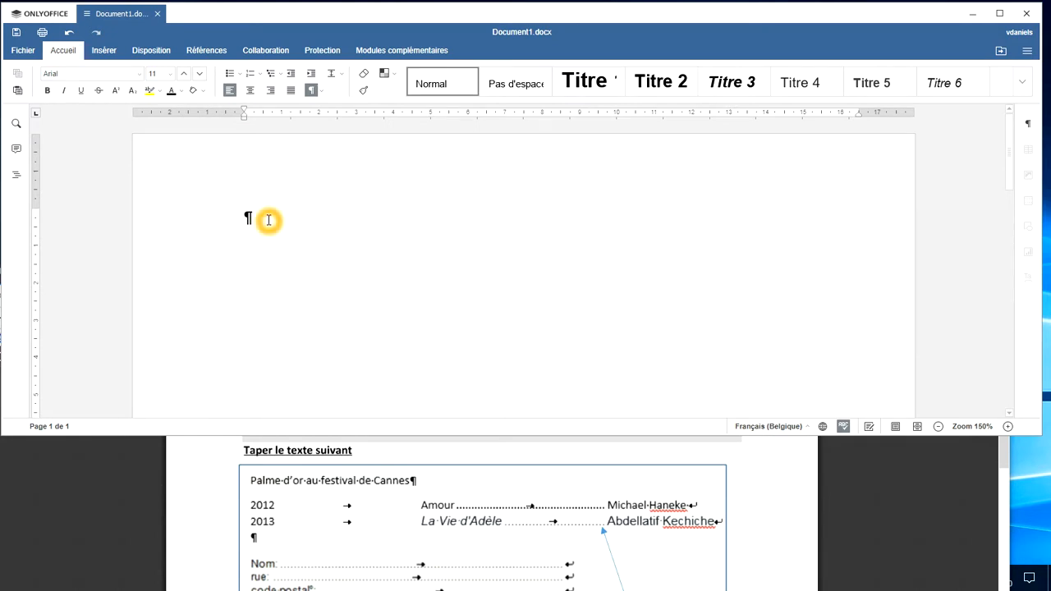
# Step: Enter "2012", set a left tab stop at 5 cm, and enter "Amour" at it
pyautogui.write('2012')
pyautogui.press('Tab')
pyautogui.click(312, 216)
pyautogui.click(424, 154)
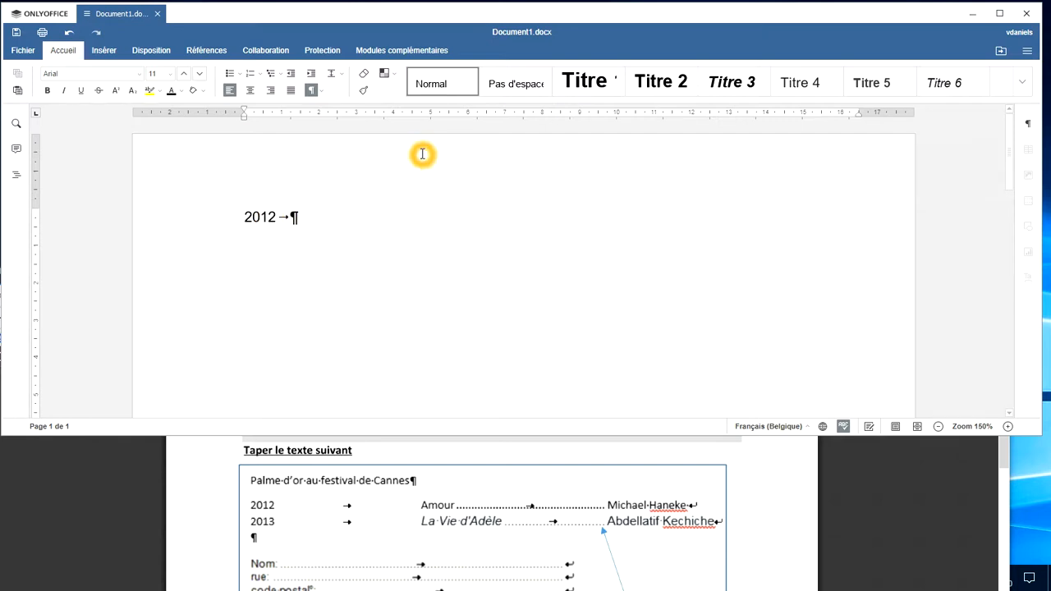
pyautogui.click(434, 112)
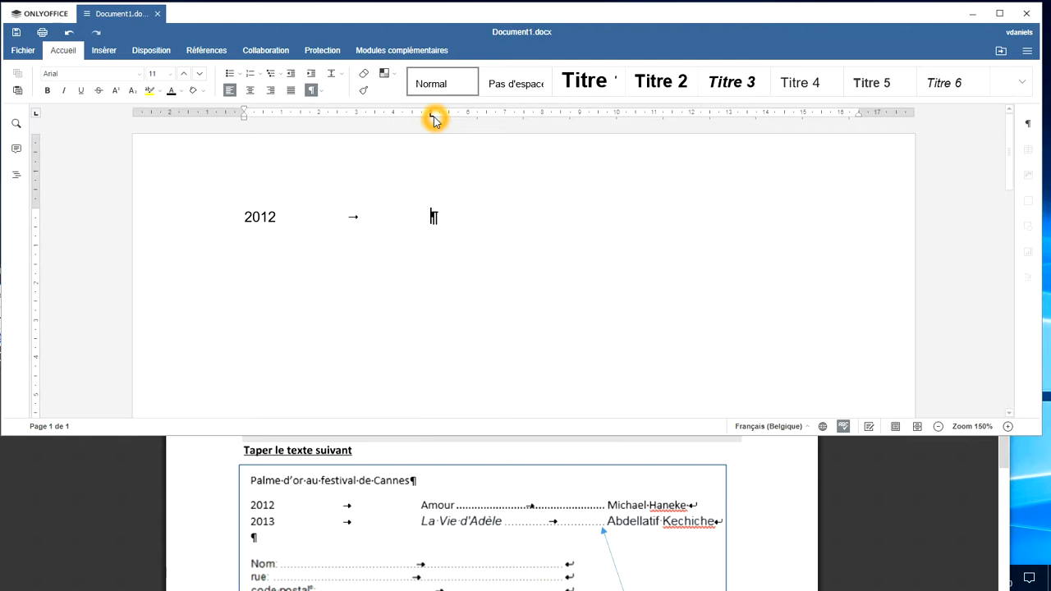
pyautogui.write('Amour')
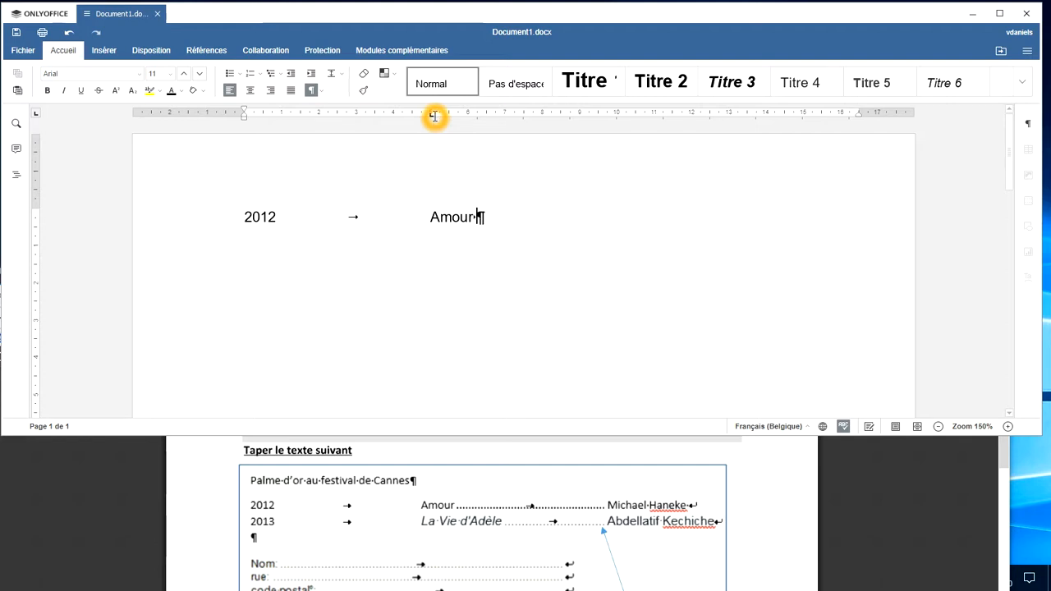
# Step: Insert four consecutive tabs after "Amour" to advance through the default tab positions
pyautogui.click(480, 214)
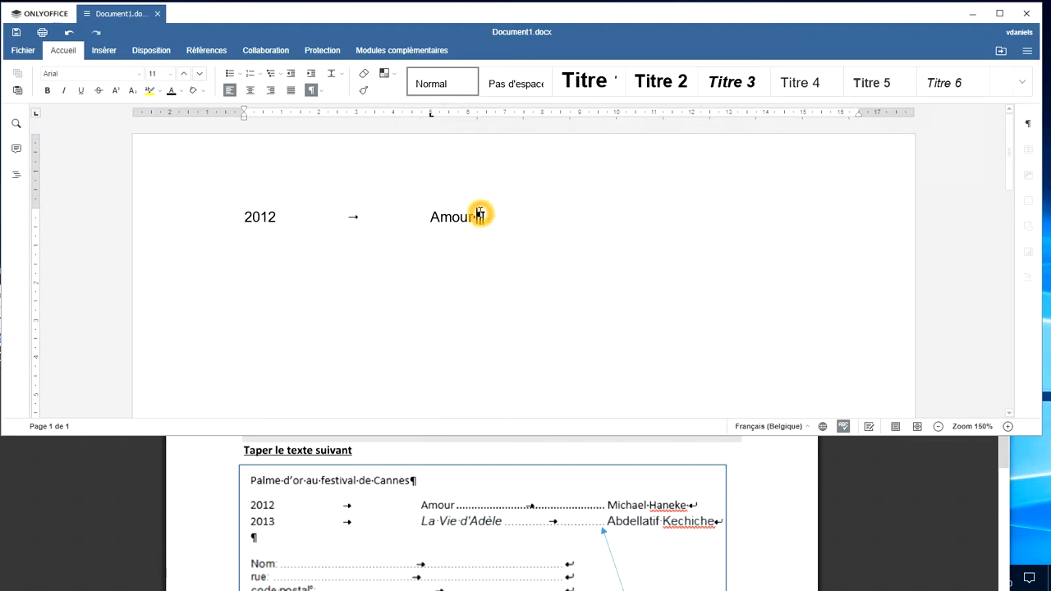
pyautogui.click(479, 217)
pyautogui.click(1007, 427)
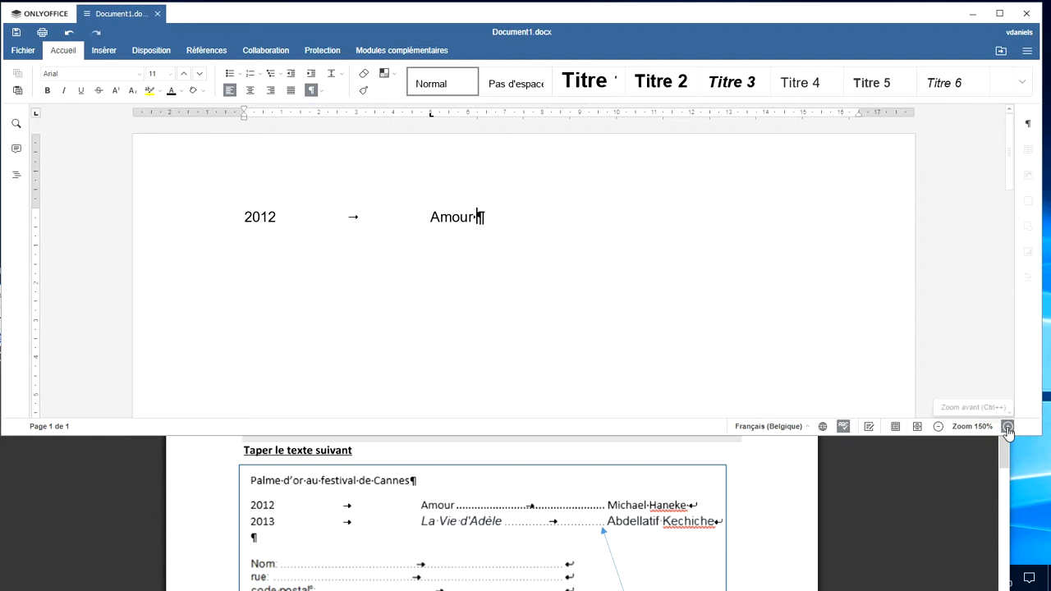
pyautogui.click(1008, 427)
pyautogui.click(1008, 428)
pyautogui.click(1008, 427)
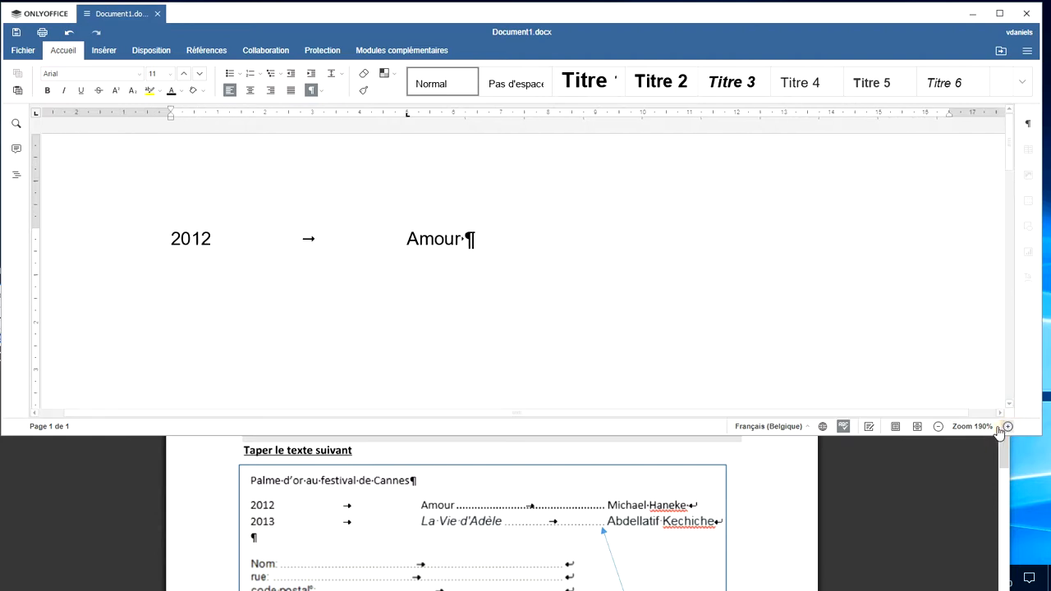
pyautogui.click(460, 245)
pyautogui.press('Tab')
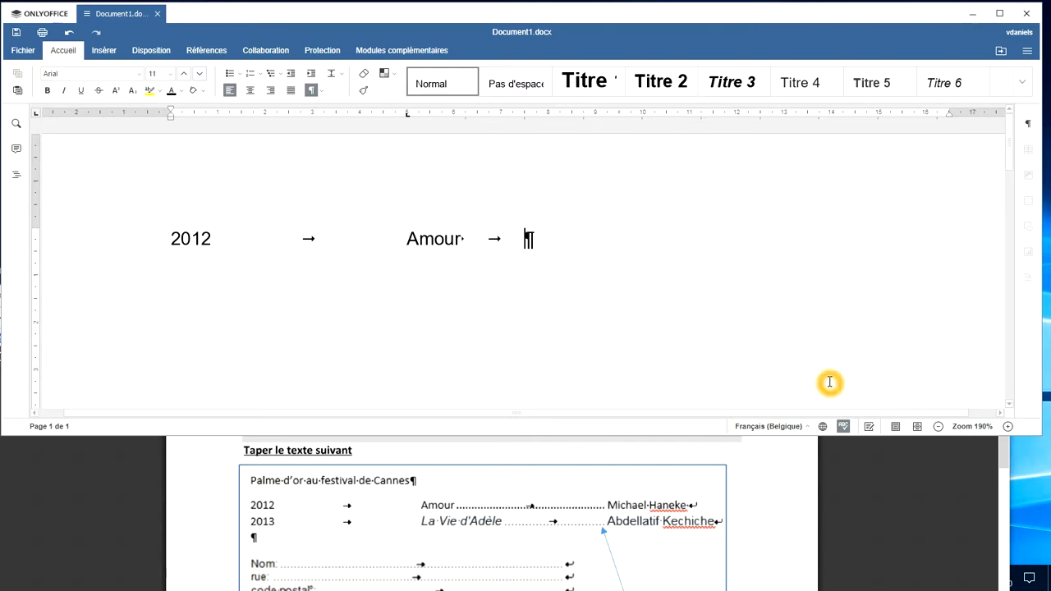
pyautogui.press('Tab')
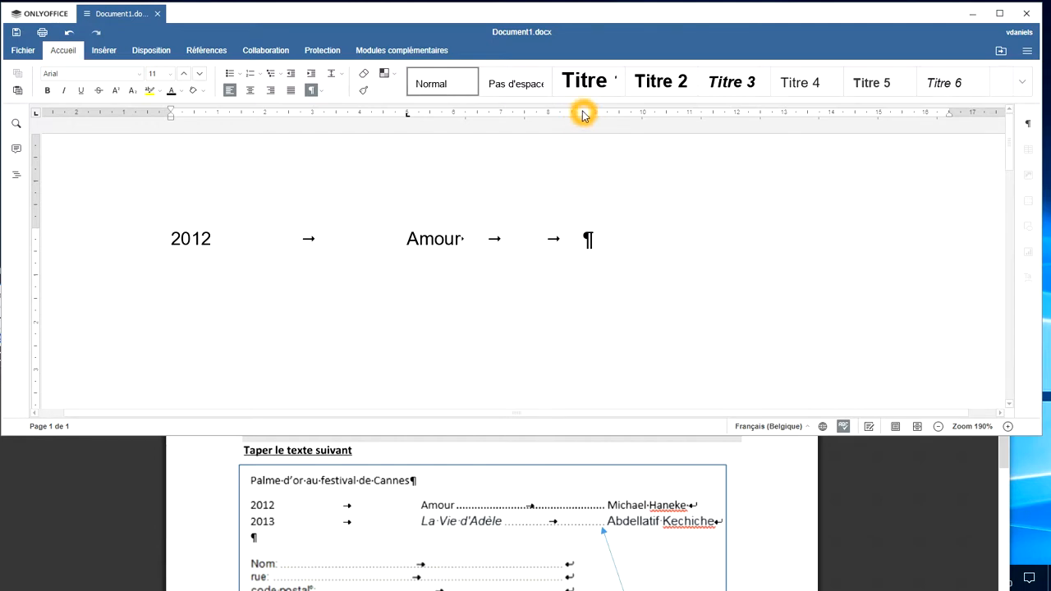
pyautogui.press('Tab')
pyautogui.press('Tab')
# Step: Delete the four tabs and the trailing space after "Amour"
pyautogui.click(458, 238)
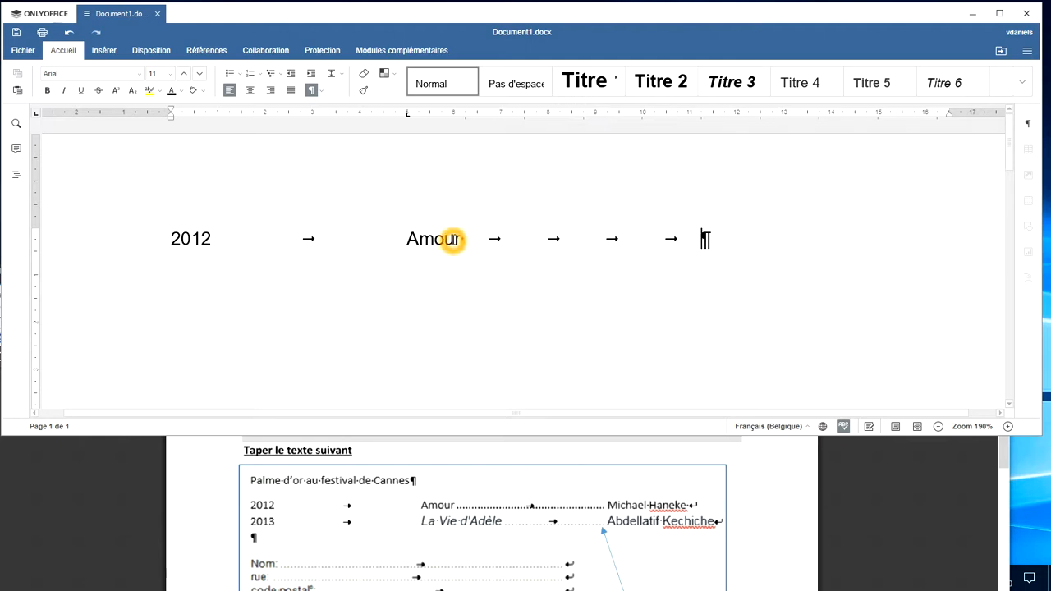
pyautogui.click(462, 238)
pyautogui.click(647, 241)
pyautogui.press('BackSpace')
pyautogui.press('BackSpace')
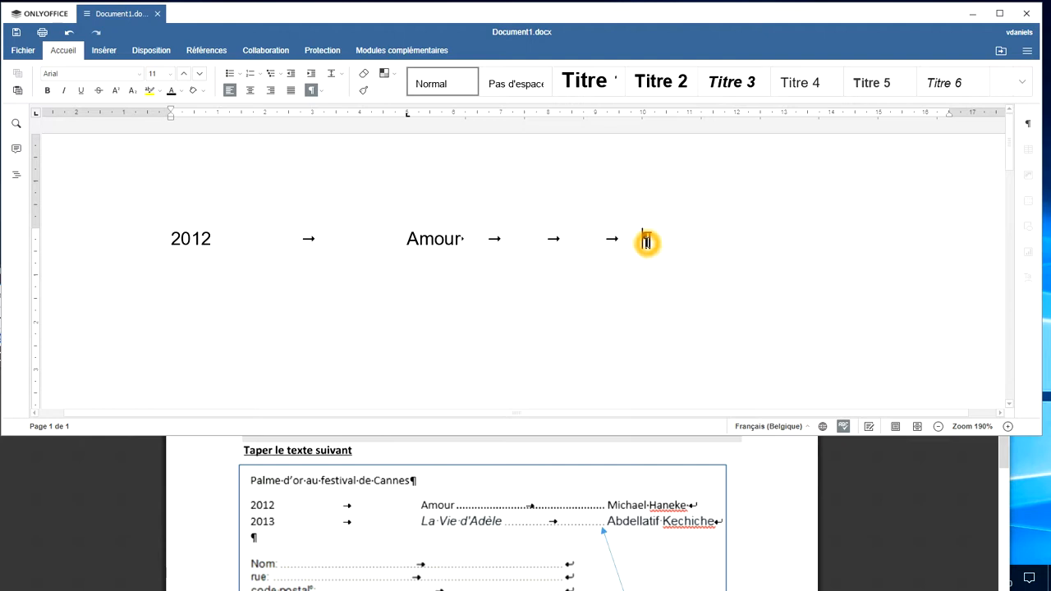
pyautogui.press('BackSpace')
pyautogui.press('BackSpace')
pyautogui.press('BackSpace')
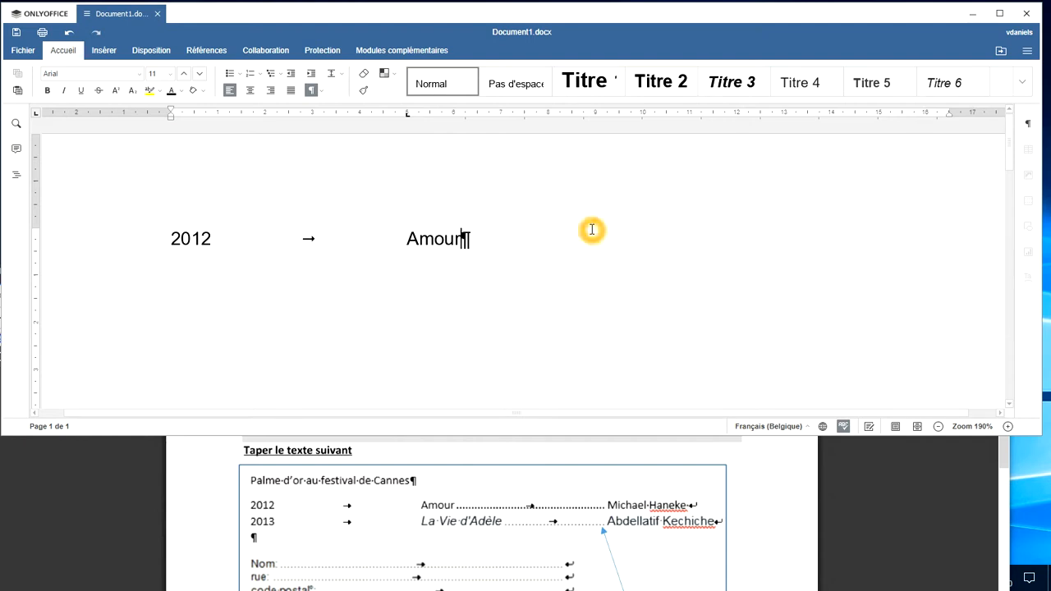
# Step: Add a second left tab stop at 10 cm and enter "Michael Haneke" at it
pyautogui.click(644, 115)
pyautogui.press('Tab')
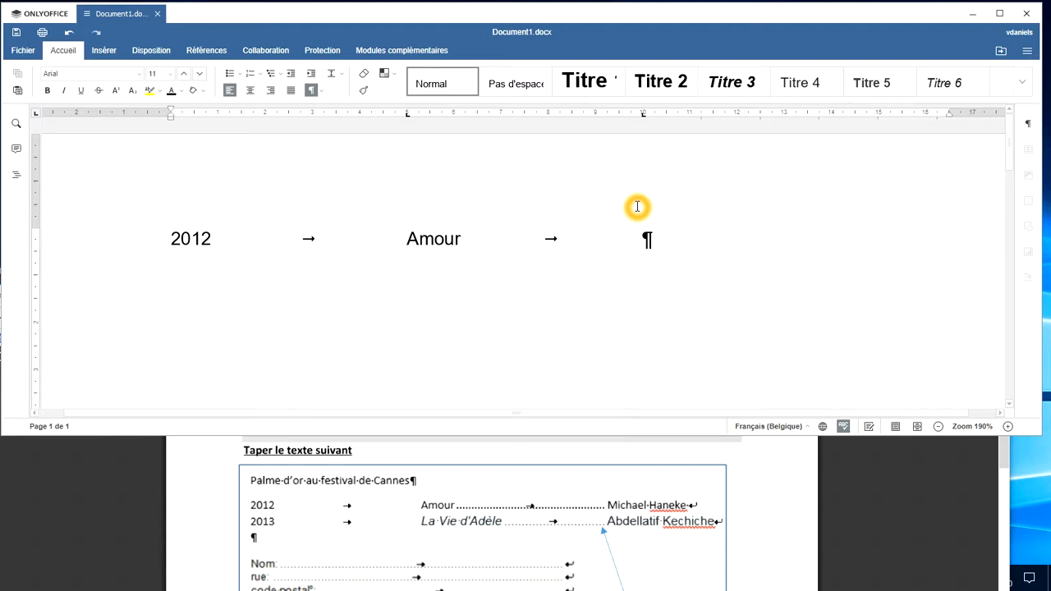
pyautogui.write('Michael ')
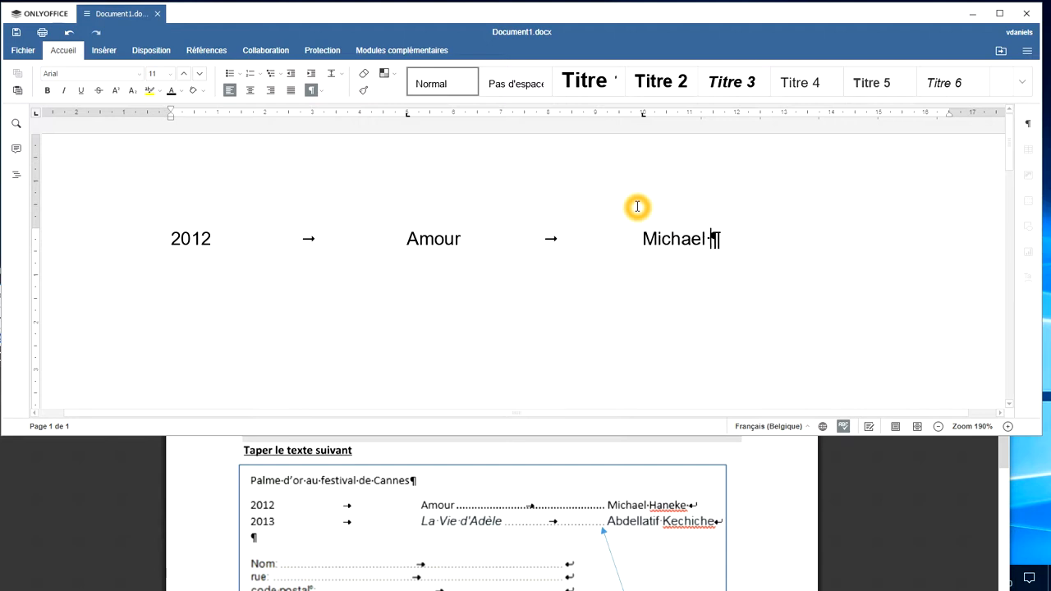
pyautogui.write('Haneke')
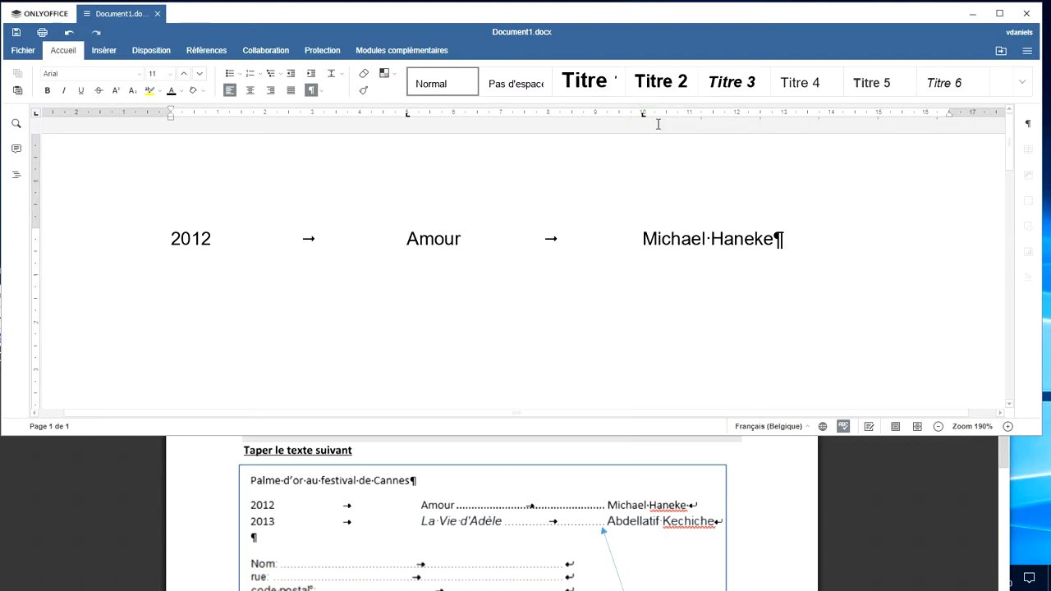
# Step: Move the second tab stop to 12 cm, and from there to 11 cm
pyautogui.moveTo(644, 118); pyautogui.dragTo(738, 120)
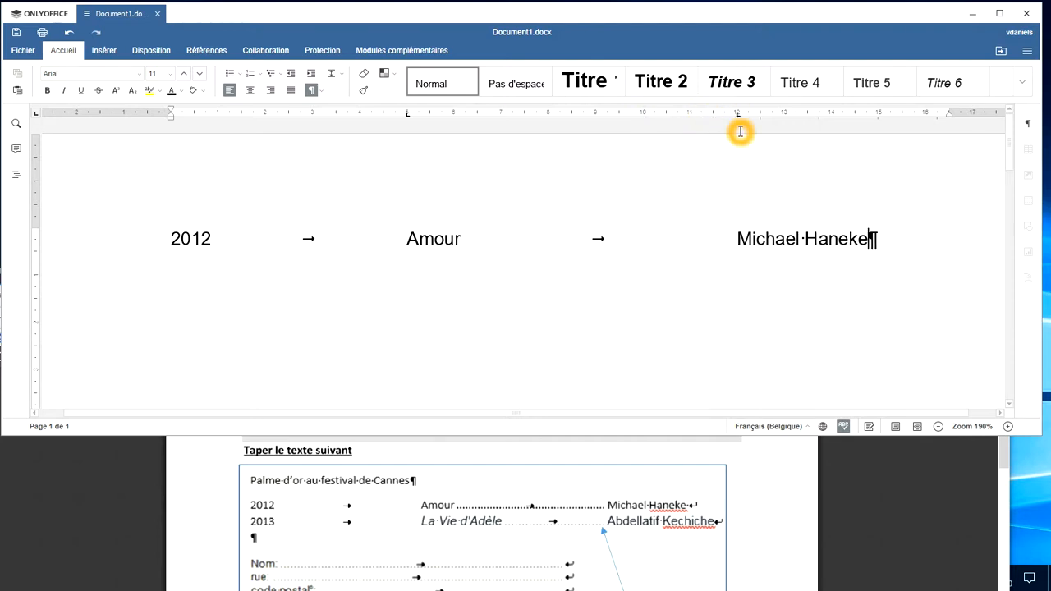
pyautogui.moveTo(738, 119); pyautogui.dragTo(692, 120)
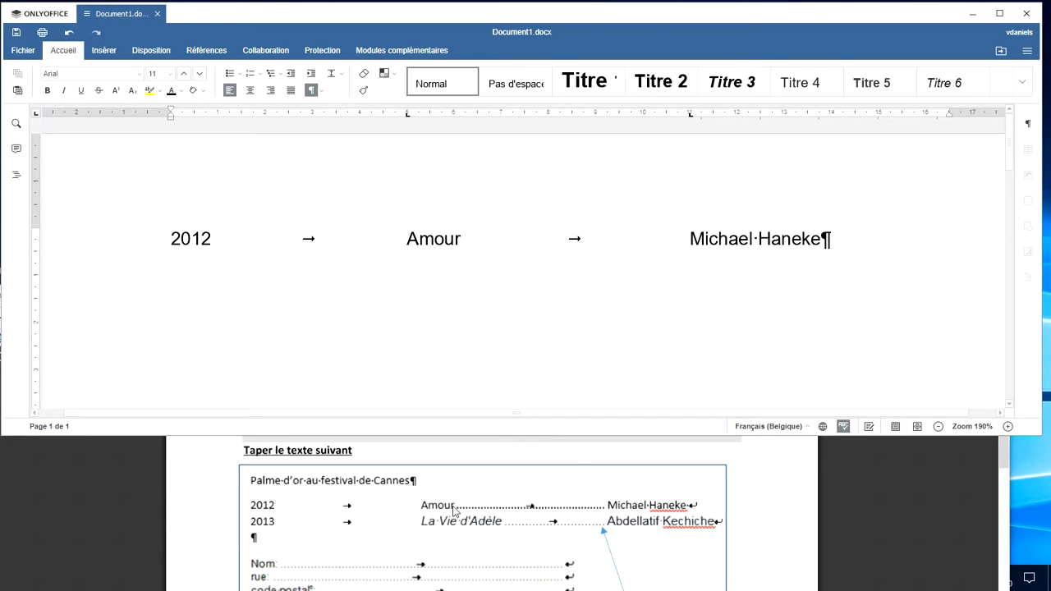
pyautogui.click(615, 521)
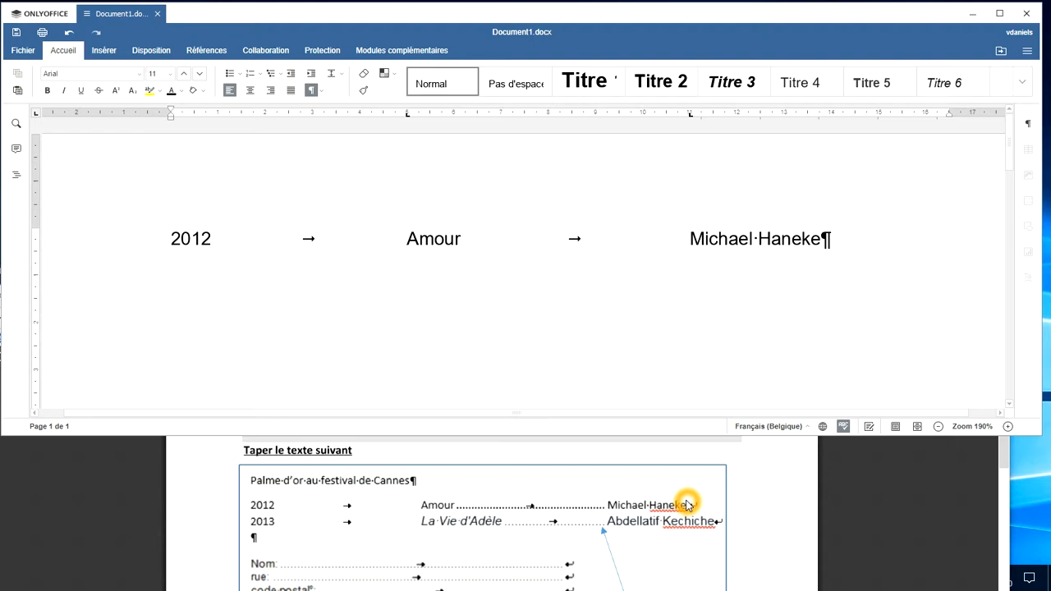
# Step: Add a line break after "Michael Haneke" and enter "2013" and "La vie d'Adèle", separated by a tab
pyautogui.hotkey('shift', 'Return')
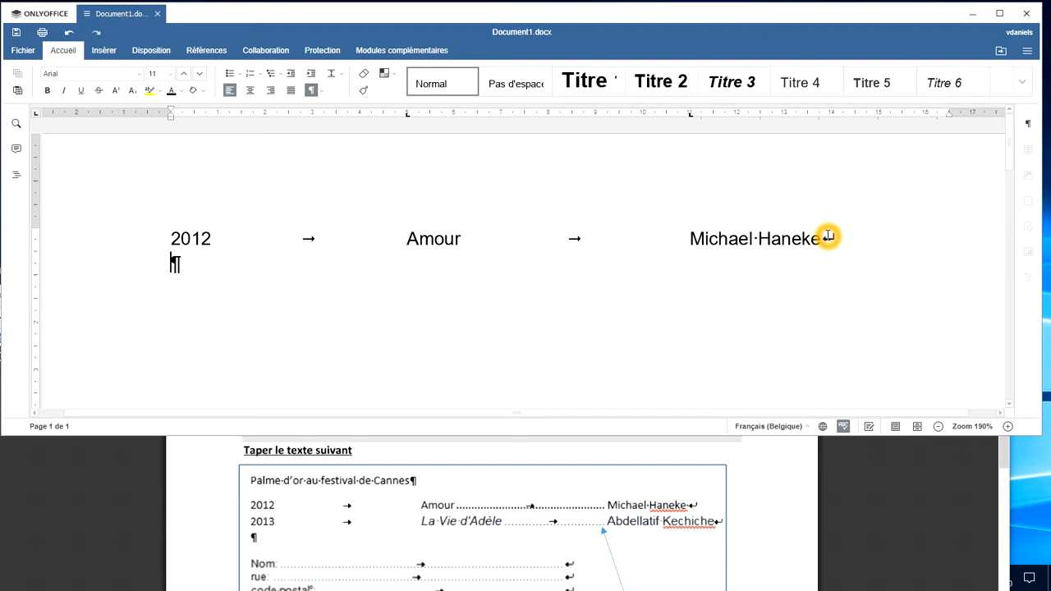
pyautogui.write('2013')
pyautogui.press('Tab')
pyautogui.write('La v')
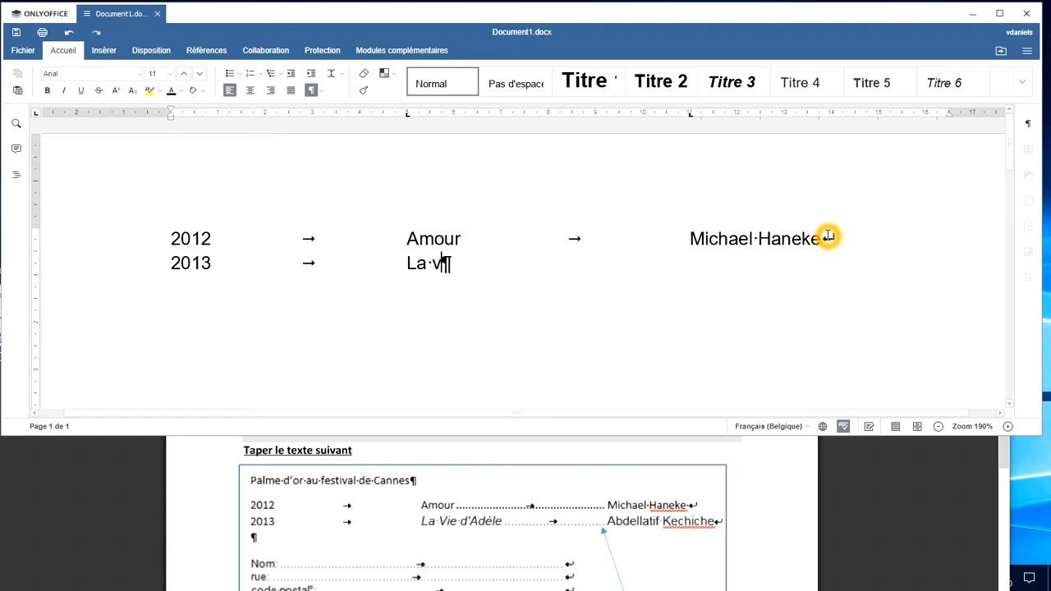
pyautogui.write("ie d'Adèle")
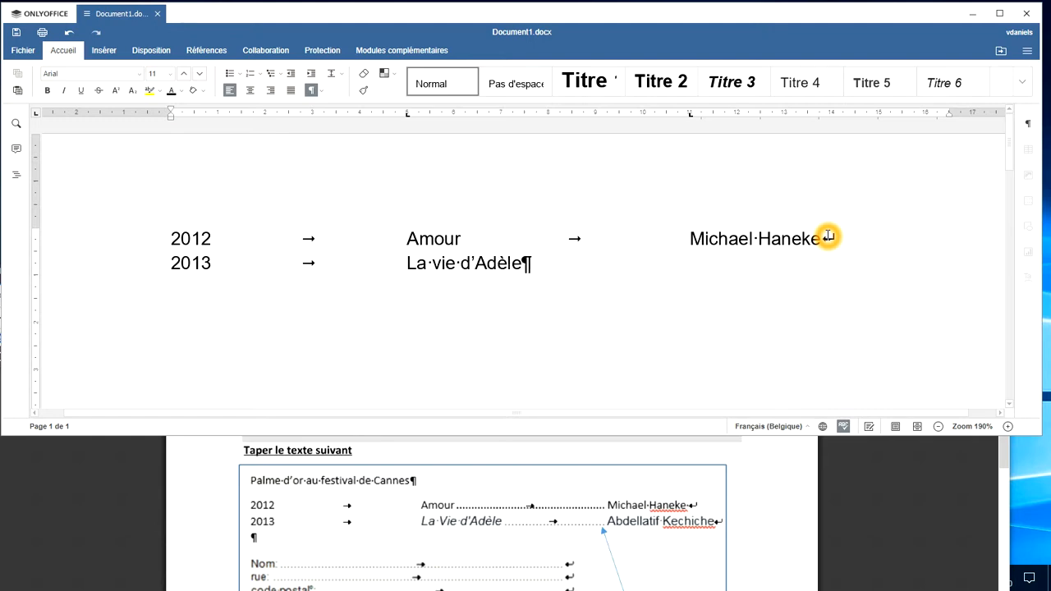
# Step: Enter "Abdellatif Kechiche" at the second tab stop of the 2013 line and begin a new paragraph
pyautogui.press('Tab')
pyautogui.write('Abdella')
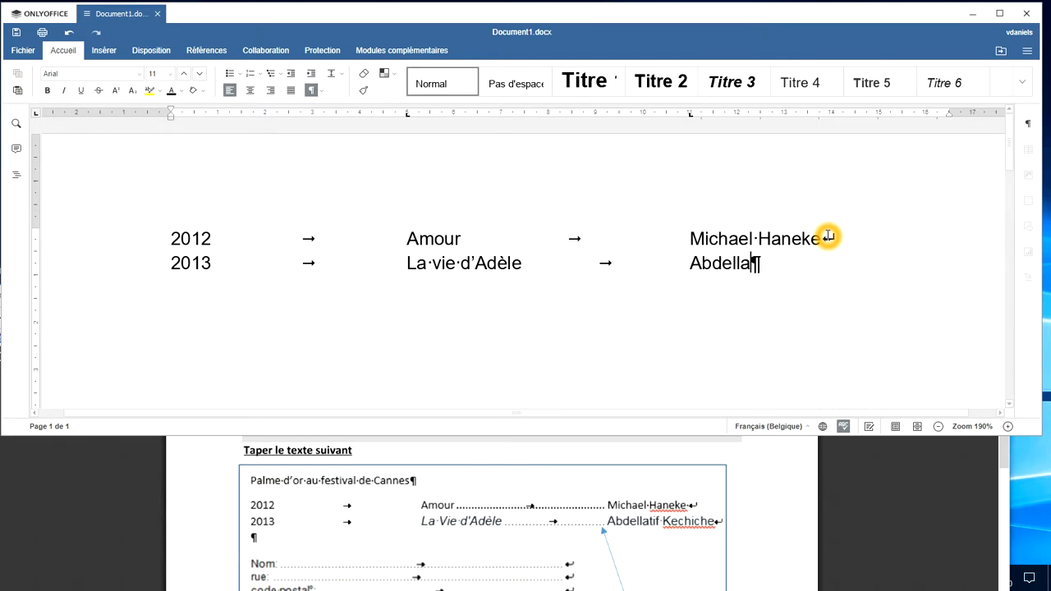
pyautogui.write('tif Kech')
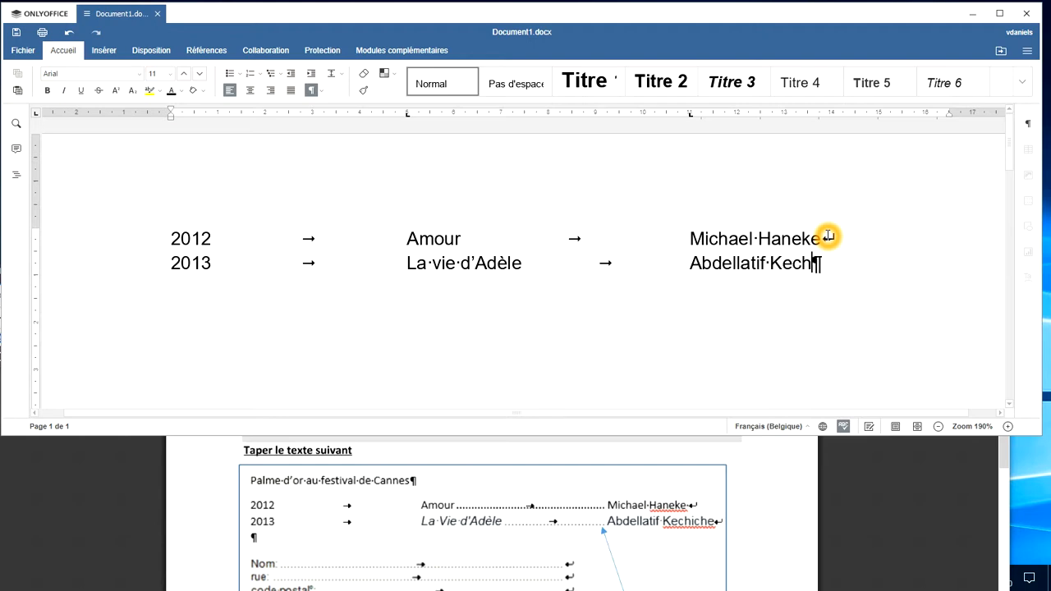
pyautogui.write('iche')
pyautogui.hotkey('shift', 'Return')
pyautogui.press('BackSpace')
pyautogui.press('Return')
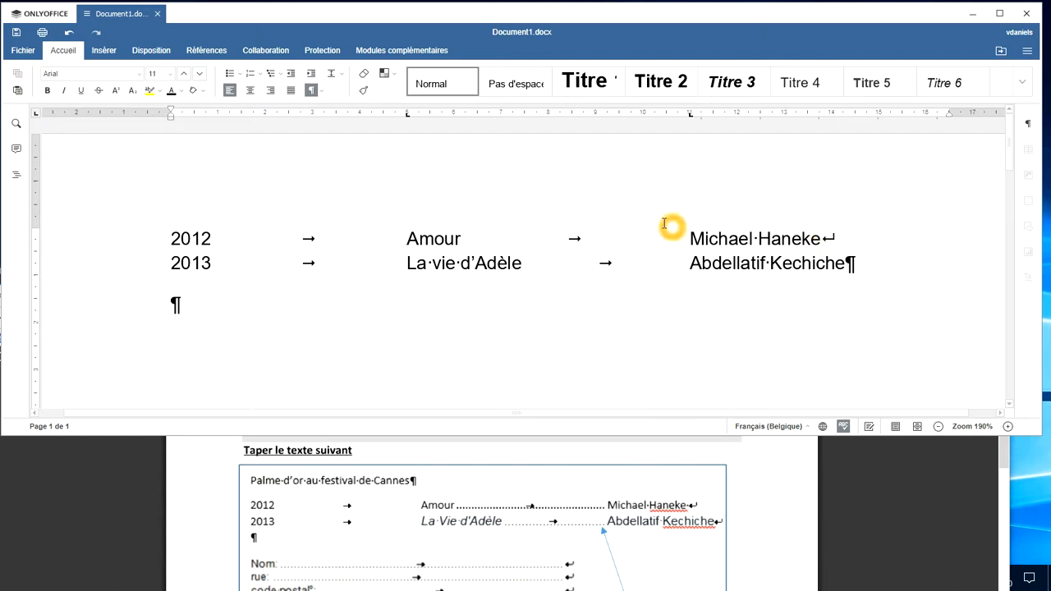
# Step: In the film list's advanced paragraph tab settings, choose a dotted leader for the 11 cm tab stop
pyautogui.click(547, 239)
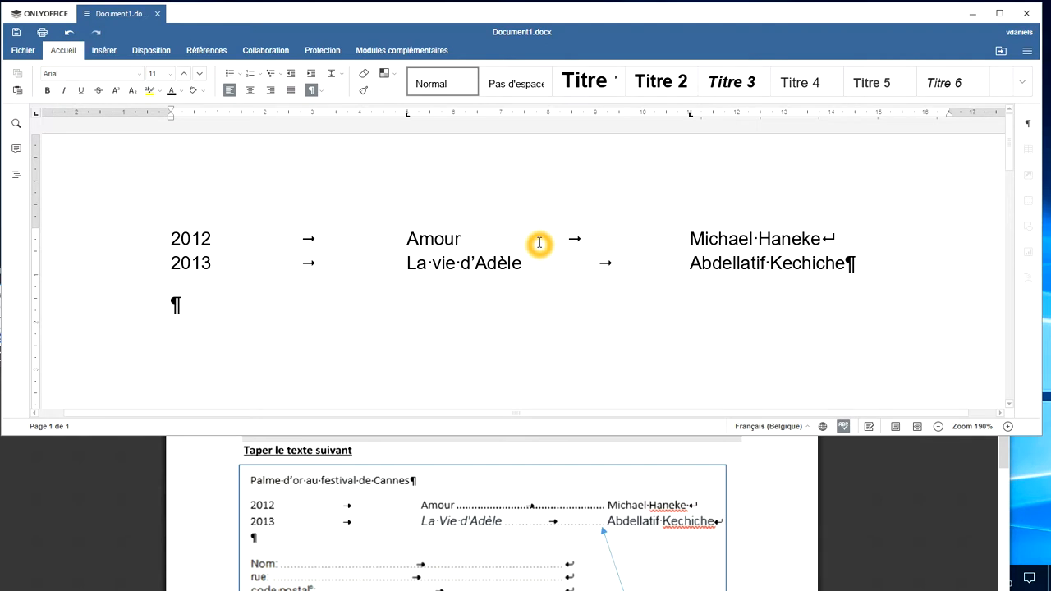
pyautogui.rightClick(539, 244)
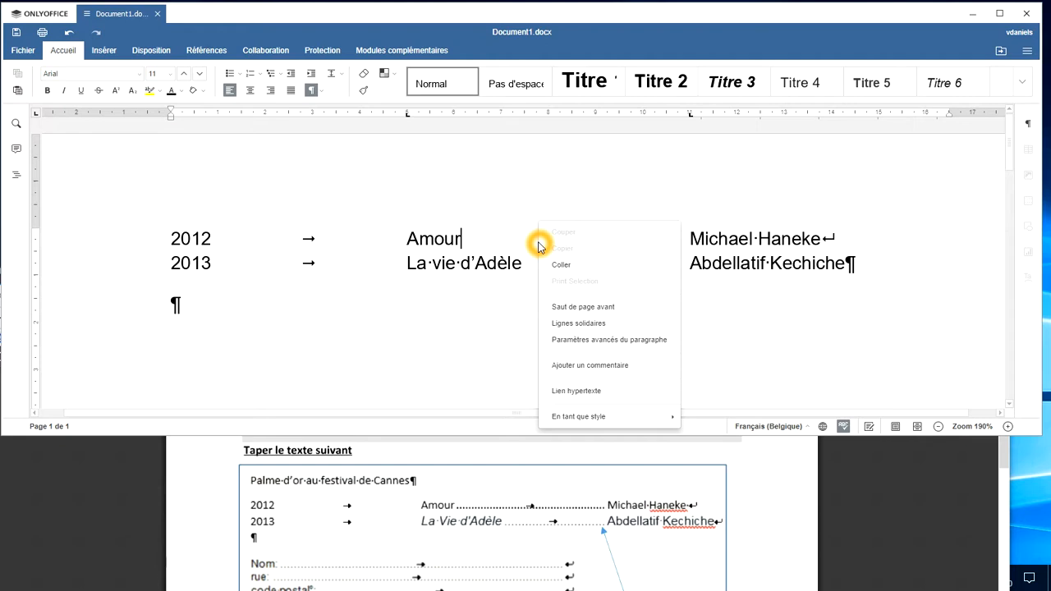
pyautogui.click(563, 346)
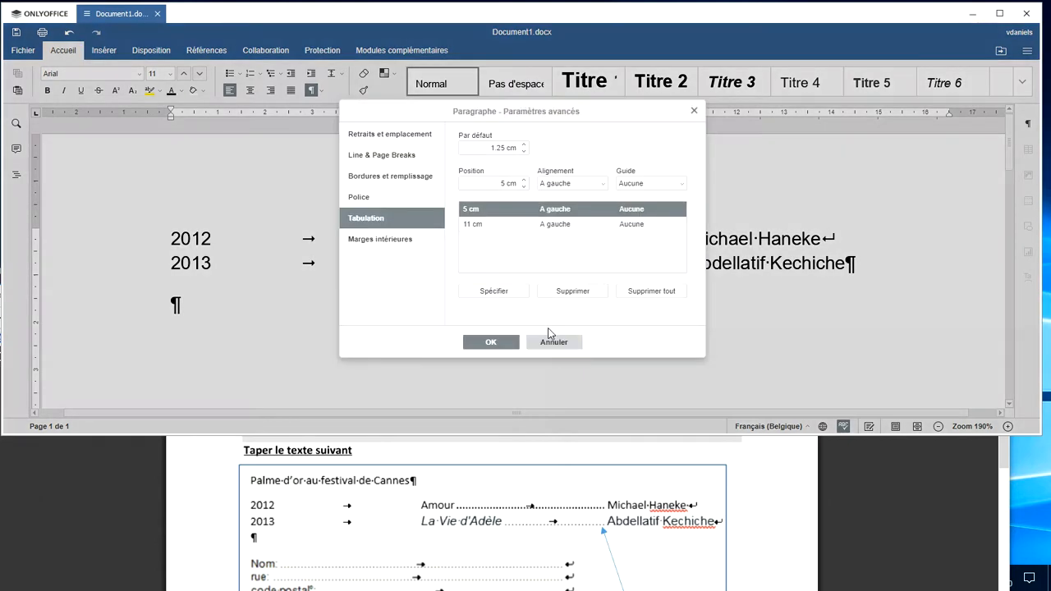
pyautogui.click(408, 230)
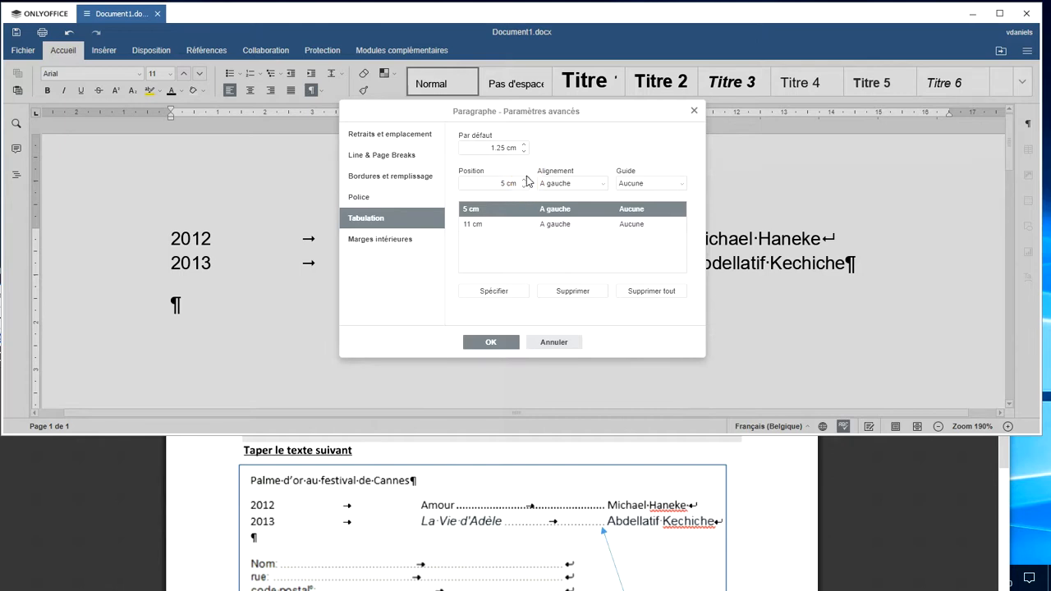
pyautogui.click(496, 225)
pyautogui.click(499, 223)
pyautogui.click(619, 207)
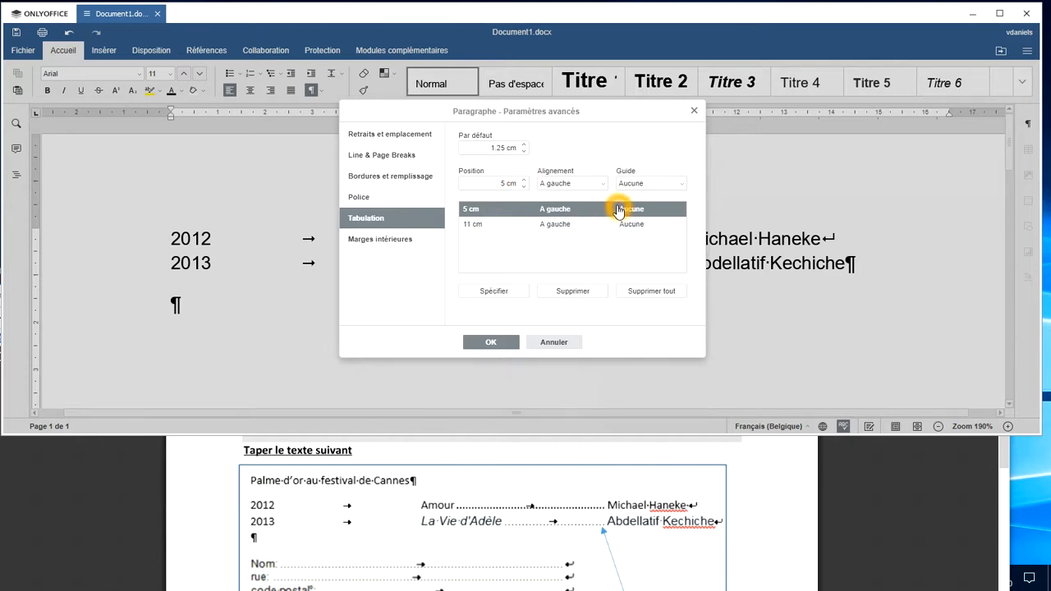
pyautogui.click(476, 226)
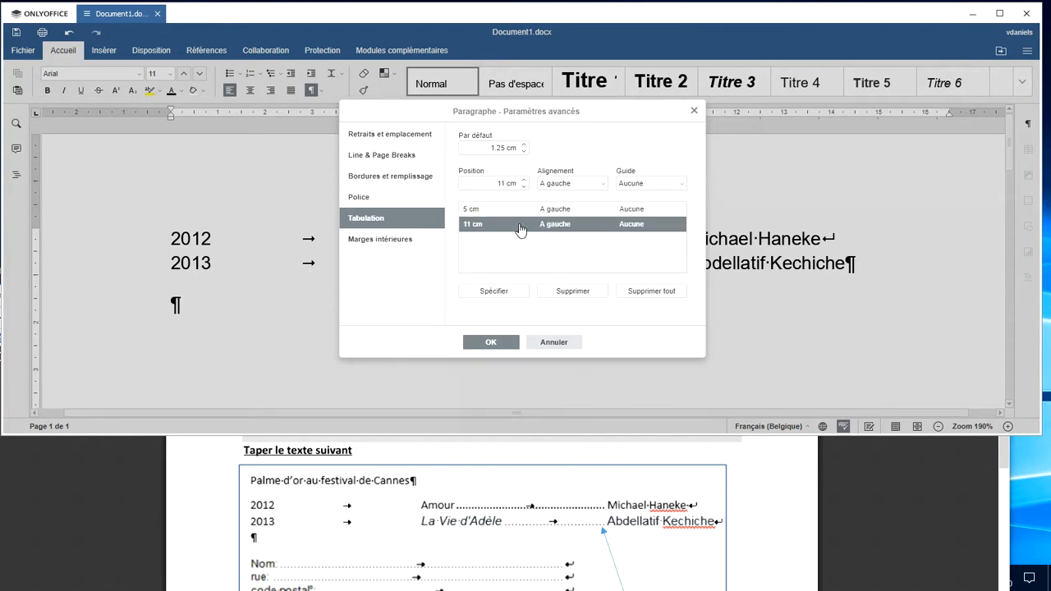
pyautogui.click(633, 202)
pyautogui.click(641, 189)
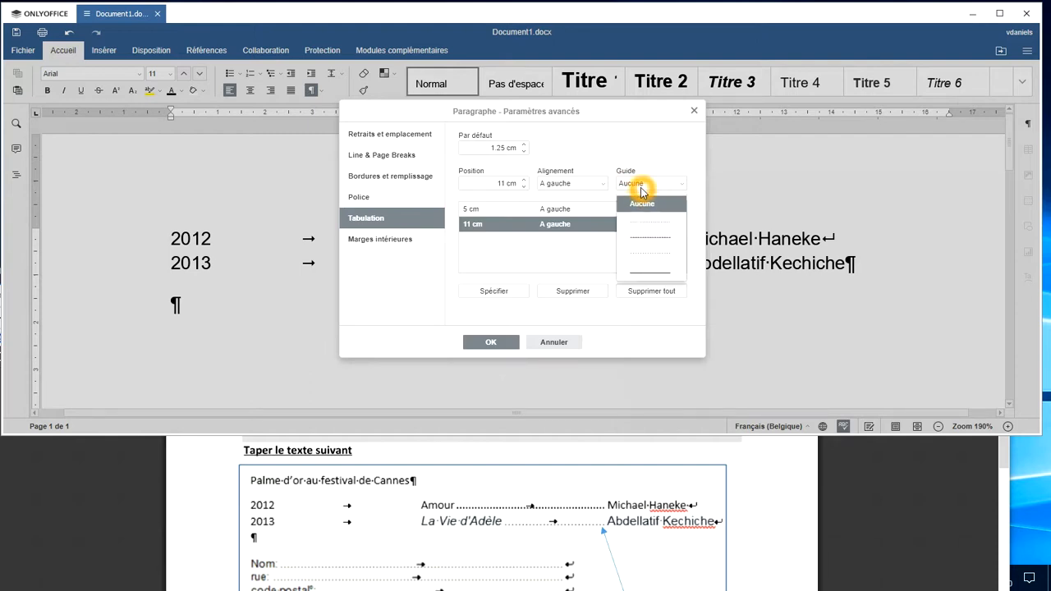
pyautogui.click(637, 211)
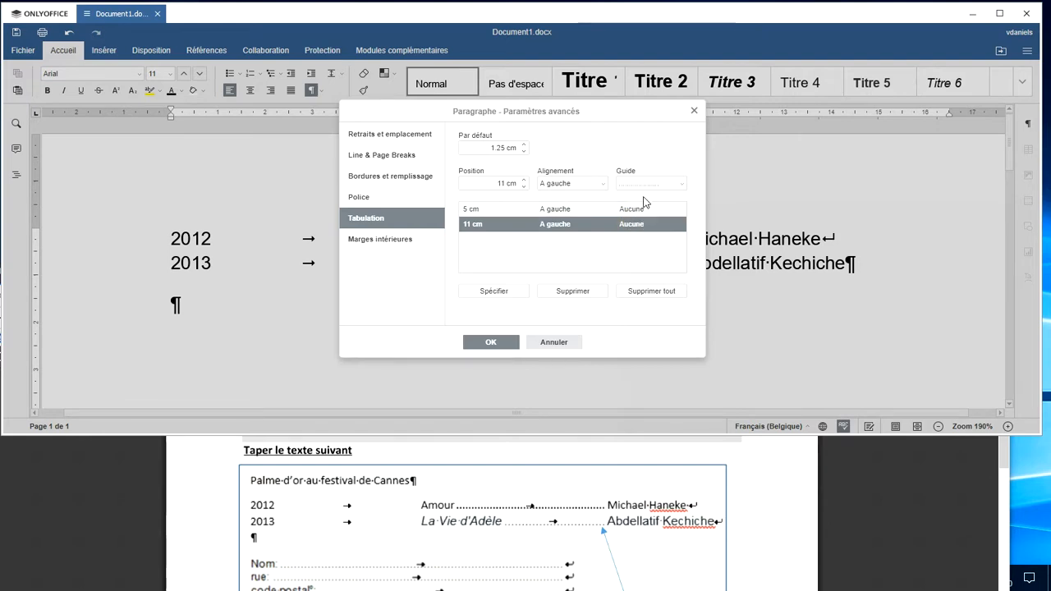
# Step: Examine the other available leader styles for the 11 cm tab stop and keep the dotted one
pyautogui.click(644, 184)
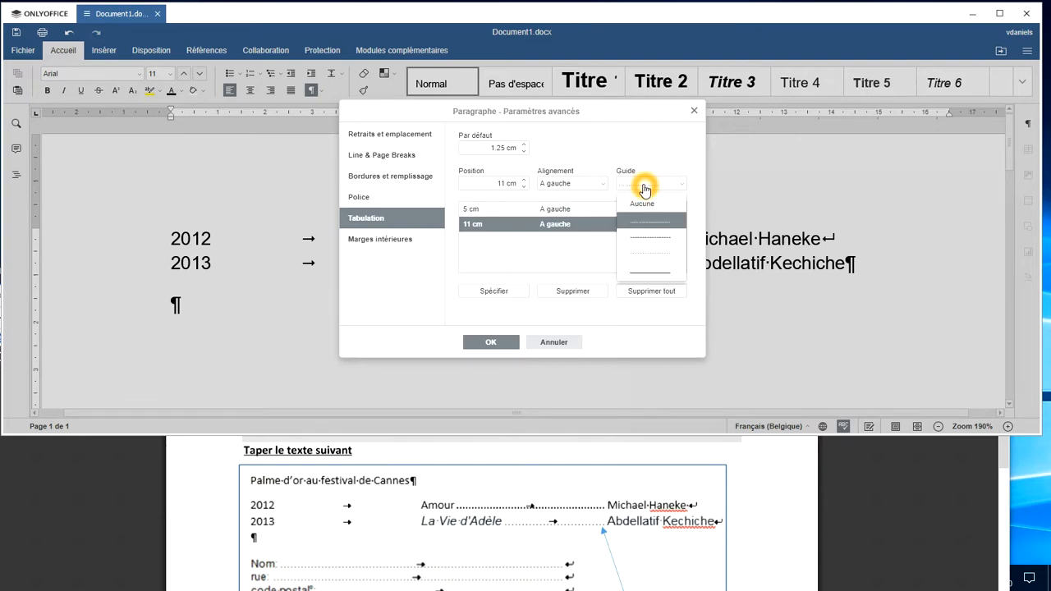
pyautogui.click(645, 228)
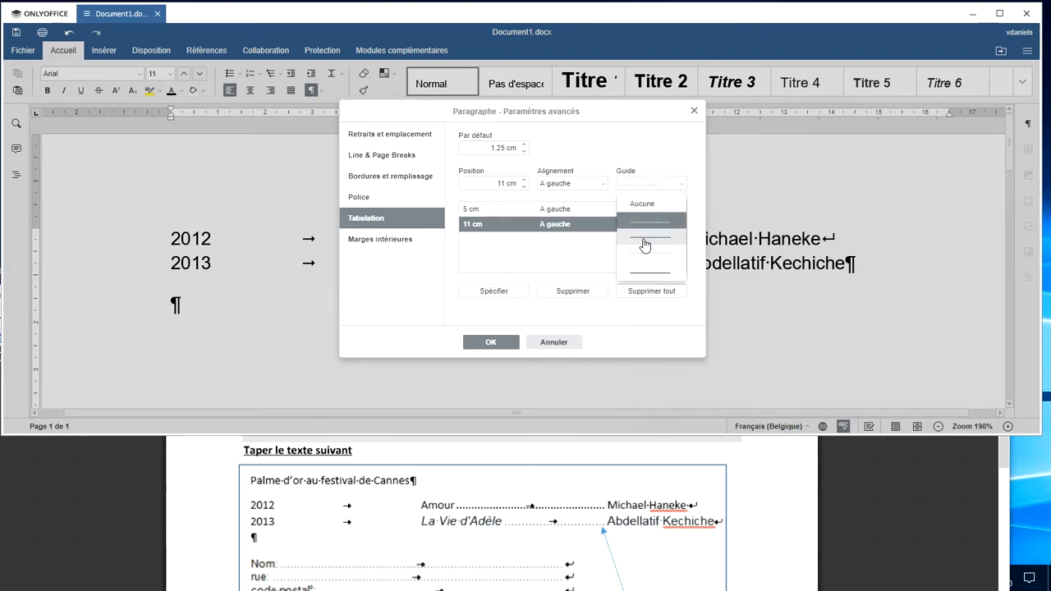
pyautogui.click(643, 258)
pyautogui.click(643, 275)
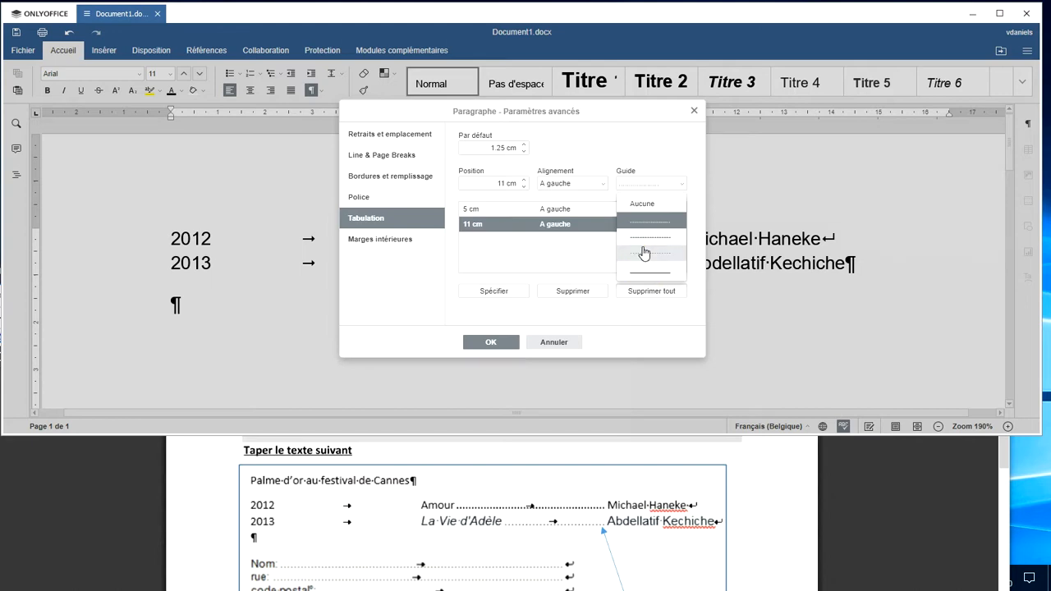
pyautogui.click(645, 242)
pyautogui.click(652, 223)
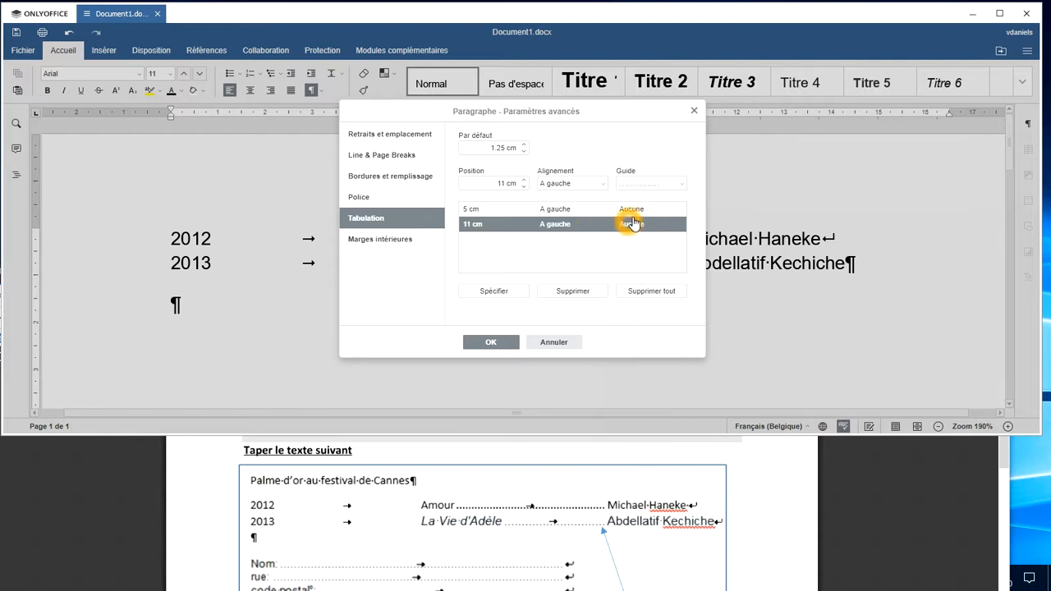
# Step: Apply the dotted leader to the 11 cm tab stop and confirm the paragraph settings
pyautogui.click(510, 292)
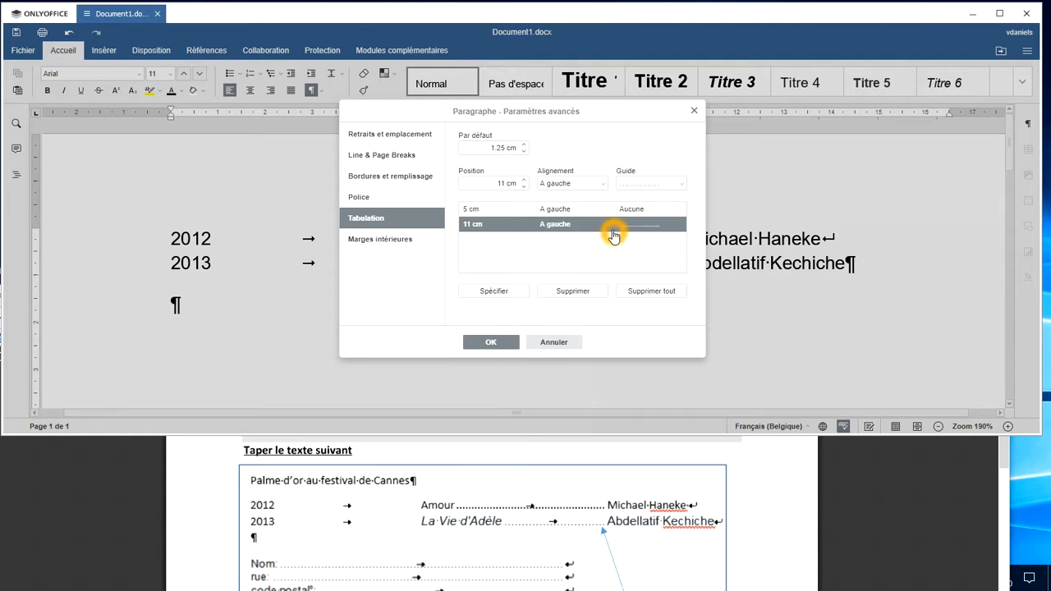
pyautogui.click(490, 341)
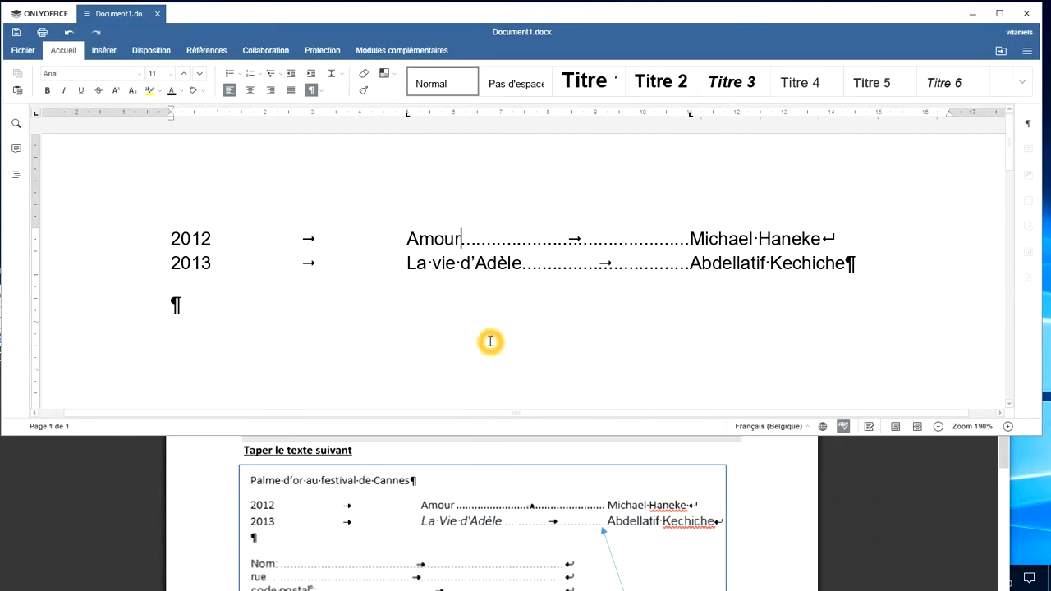
# Step: Examine the dotted leaders and the alignment of the film titles and directors with the tab stops on the ruler
pyautogui.click(678, 151)
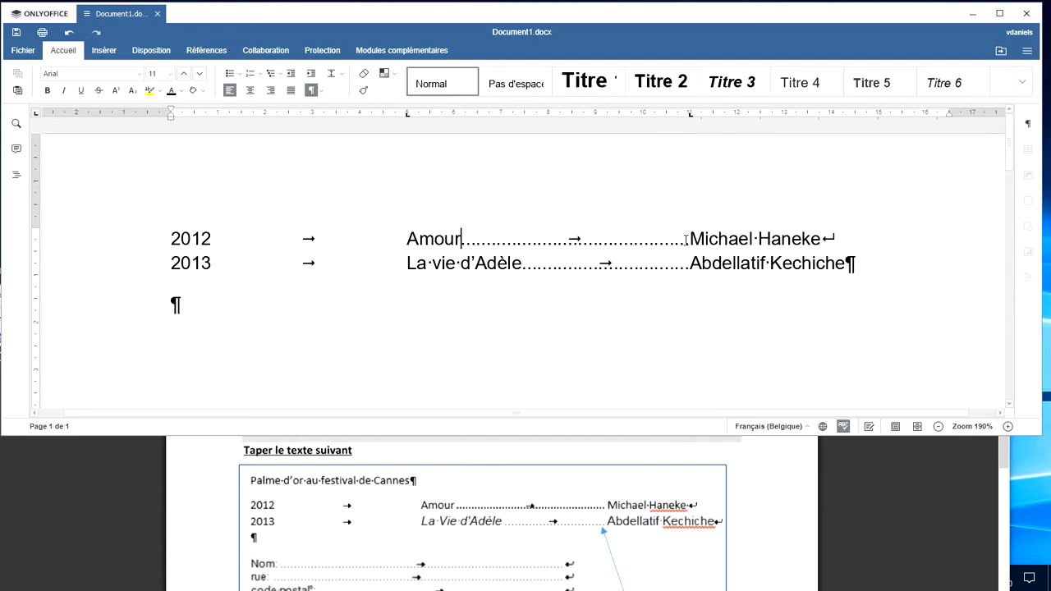
pyautogui.click(692, 164)
pyautogui.click(691, 217)
pyautogui.click(690, 244)
pyautogui.click(687, 203)
pyautogui.click(687, 277)
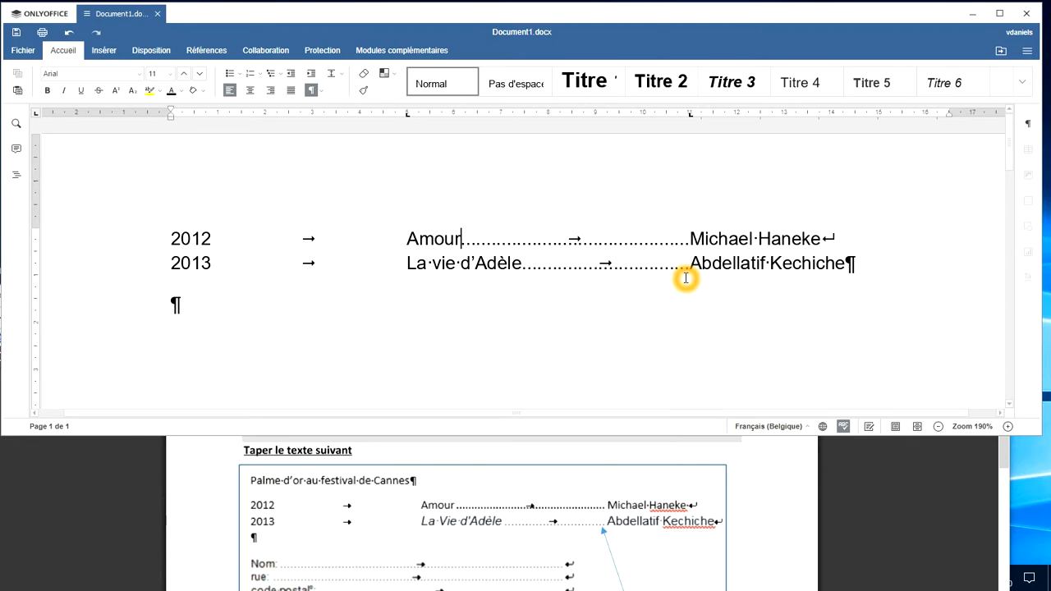
pyautogui.click(700, 174)
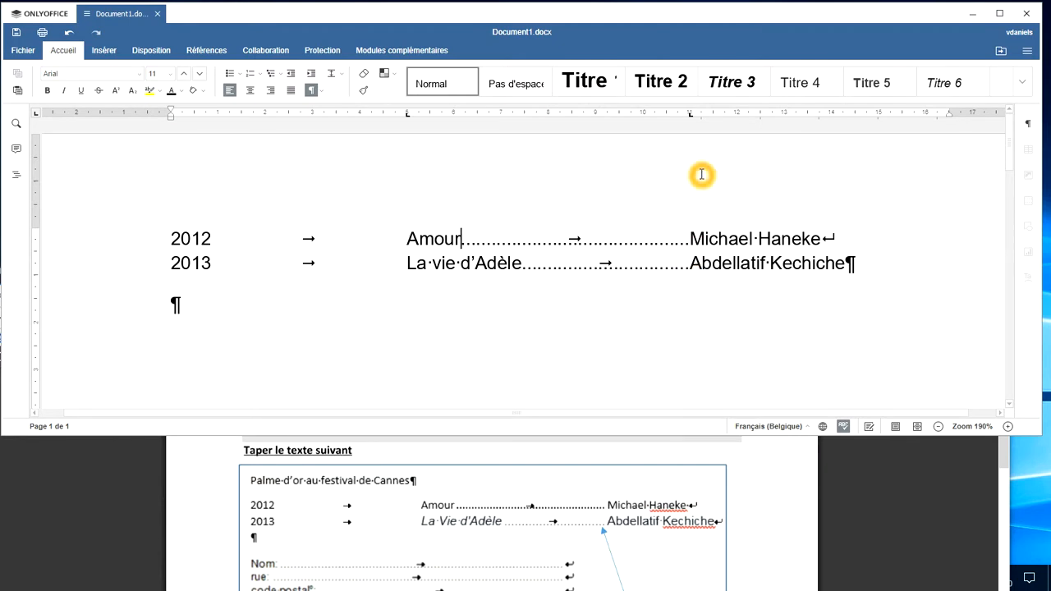
pyautogui.click(693, 131)
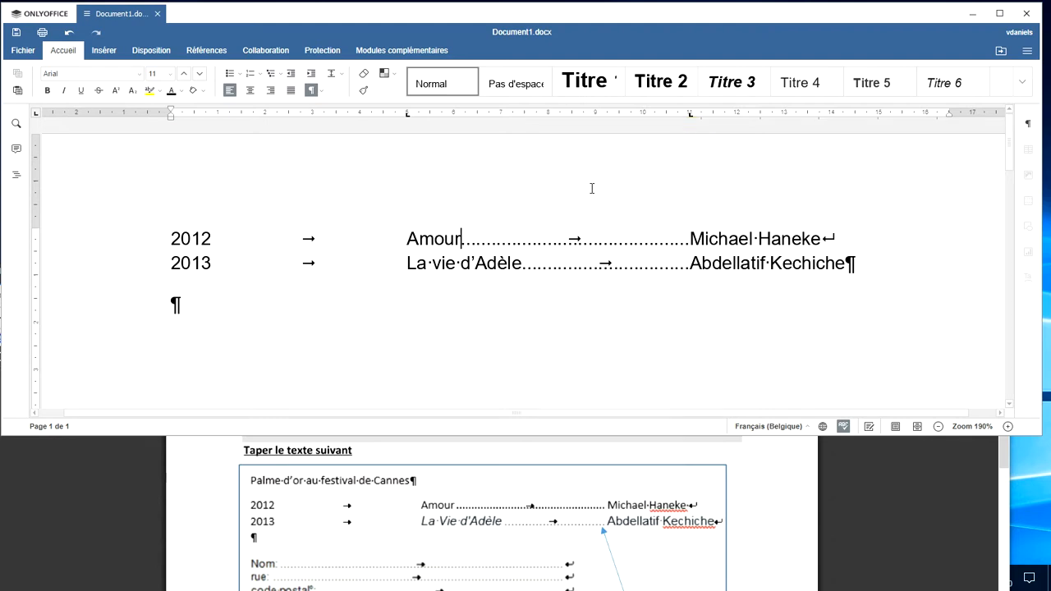
pyautogui.click(403, 188)
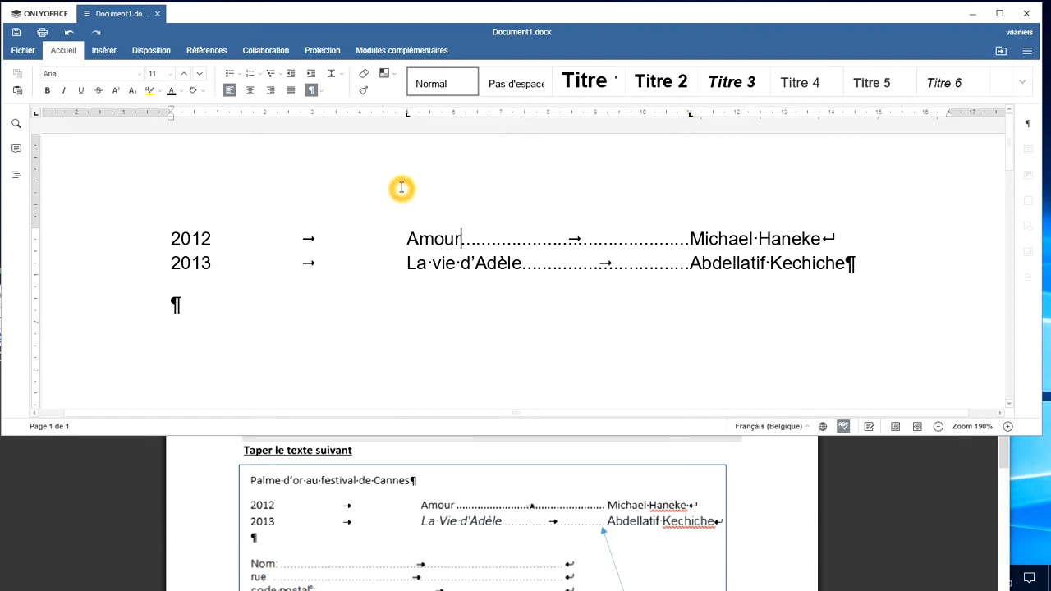
pyautogui.click(410, 241)
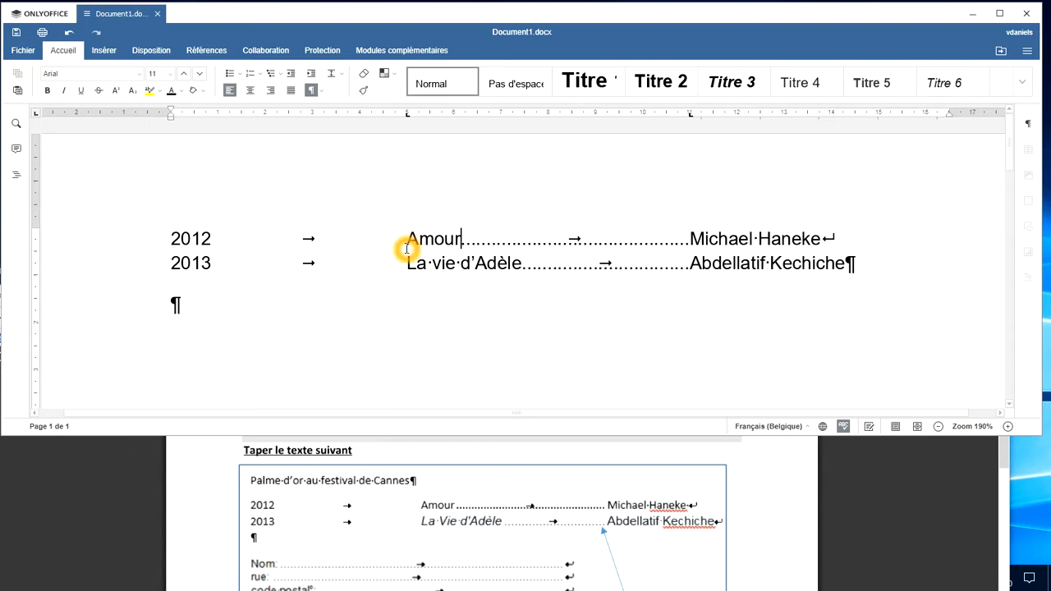
pyautogui.click(263, 246)
pyautogui.click(312, 143)
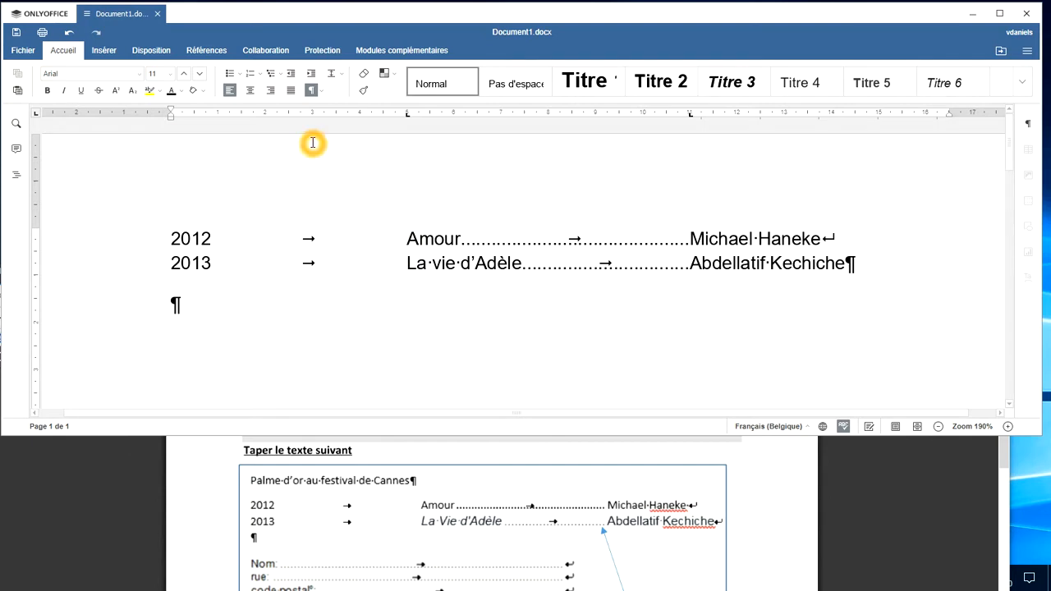
# Step: Hide the nonprinting characters and make the dotted leader between "Amour" and "Michael Haneke" bold
pyautogui.click(316, 92)
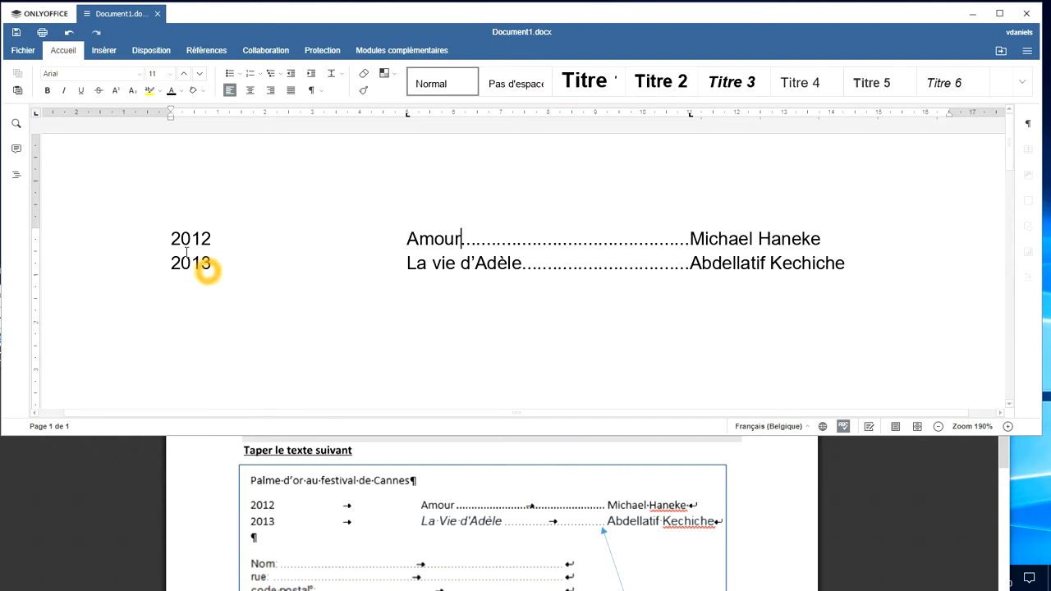
pyautogui.moveTo(170, 239); pyautogui.dragTo(681, 237)
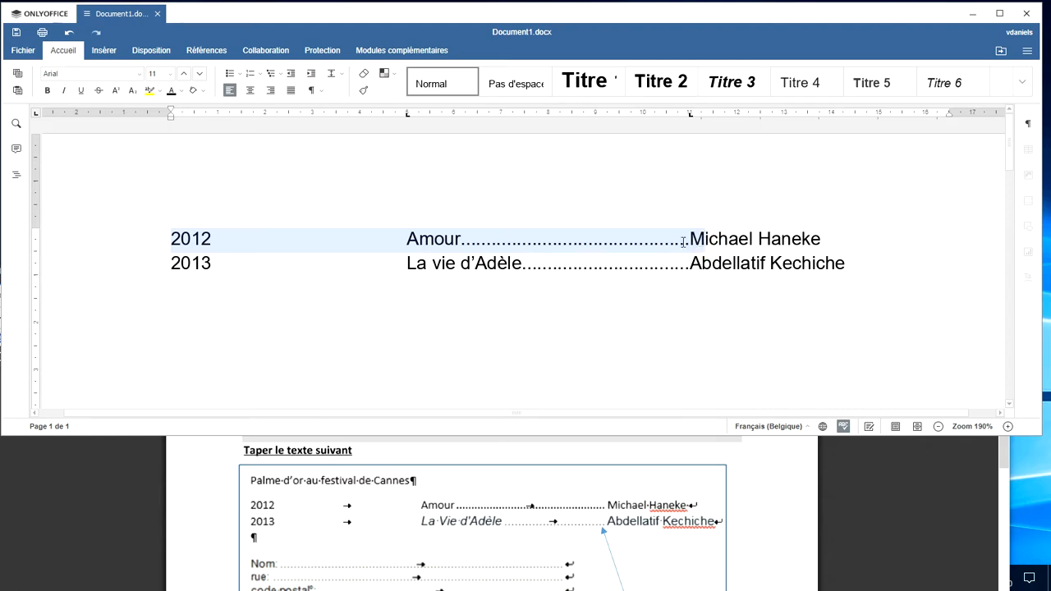
pyautogui.click(675, 242)
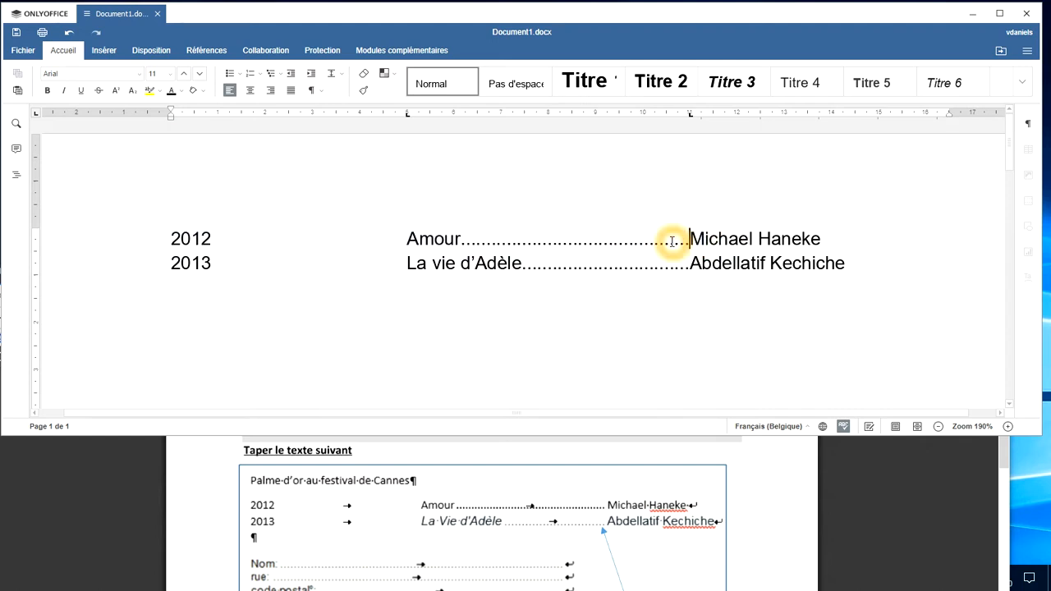
pyautogui.click(463, 240)
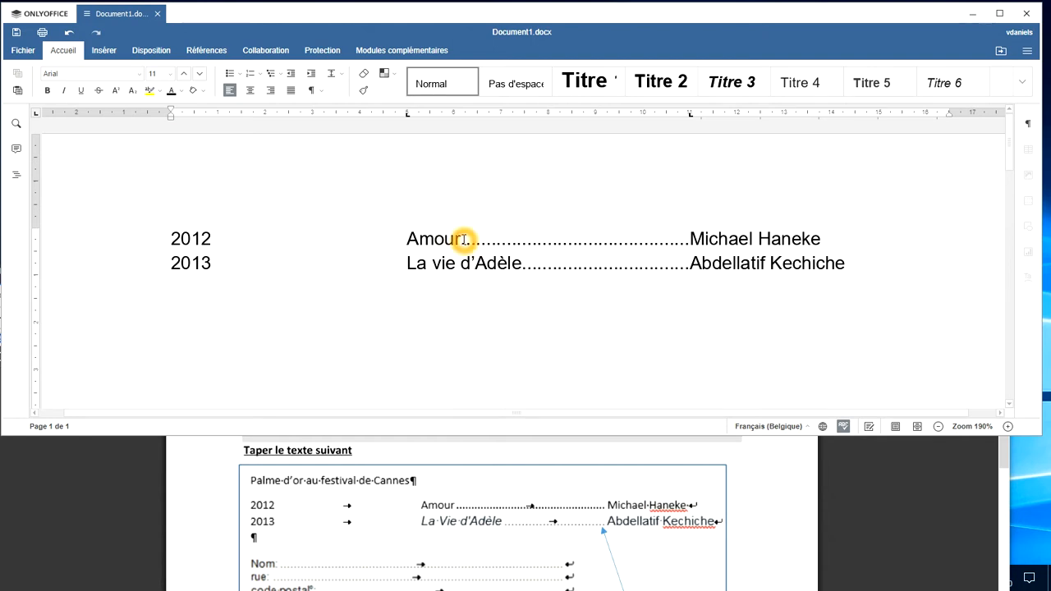
pyautogui.hotkey('shift', 'Right')
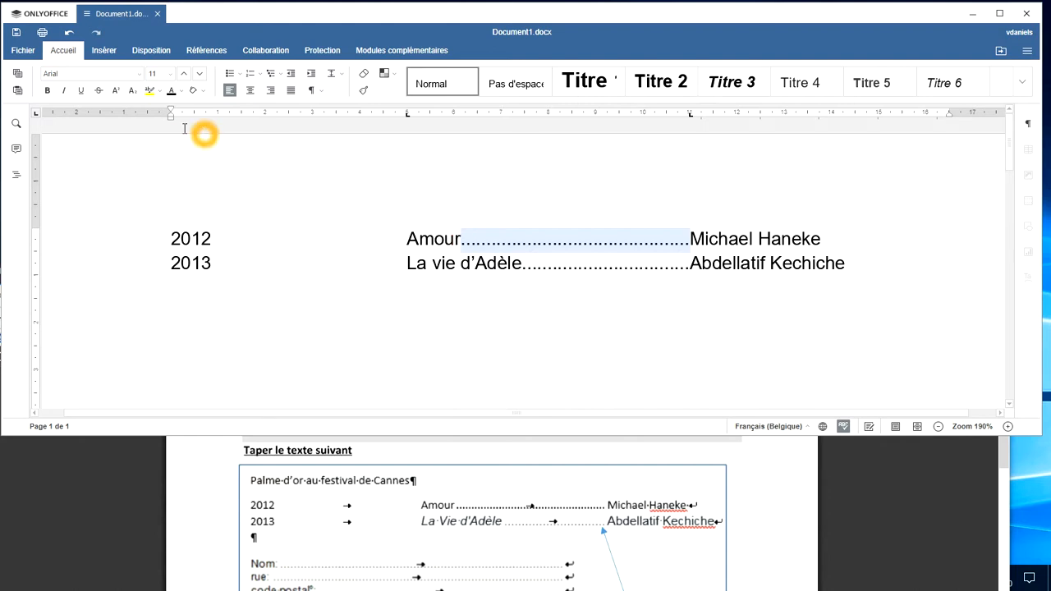
pyautogui.click(50, 91)
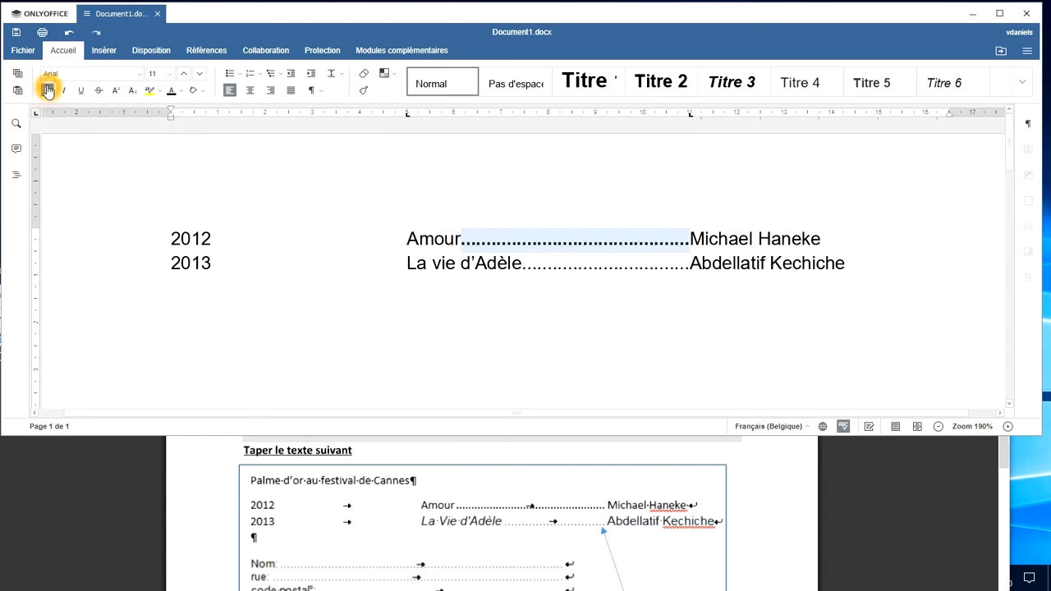
pyautogui.click(541, 225)
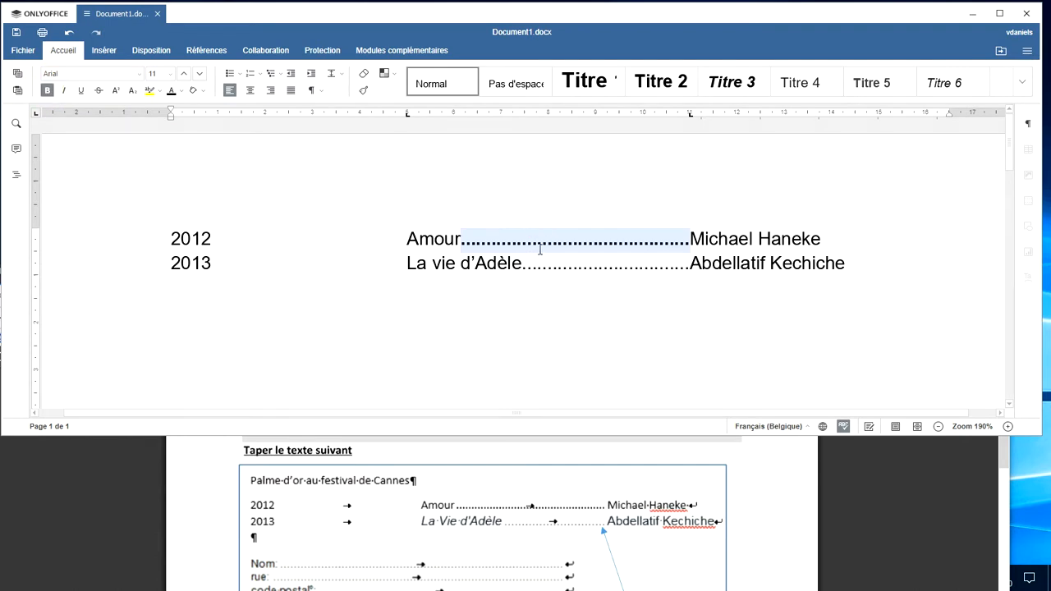
pyautogui.click(538, 249)
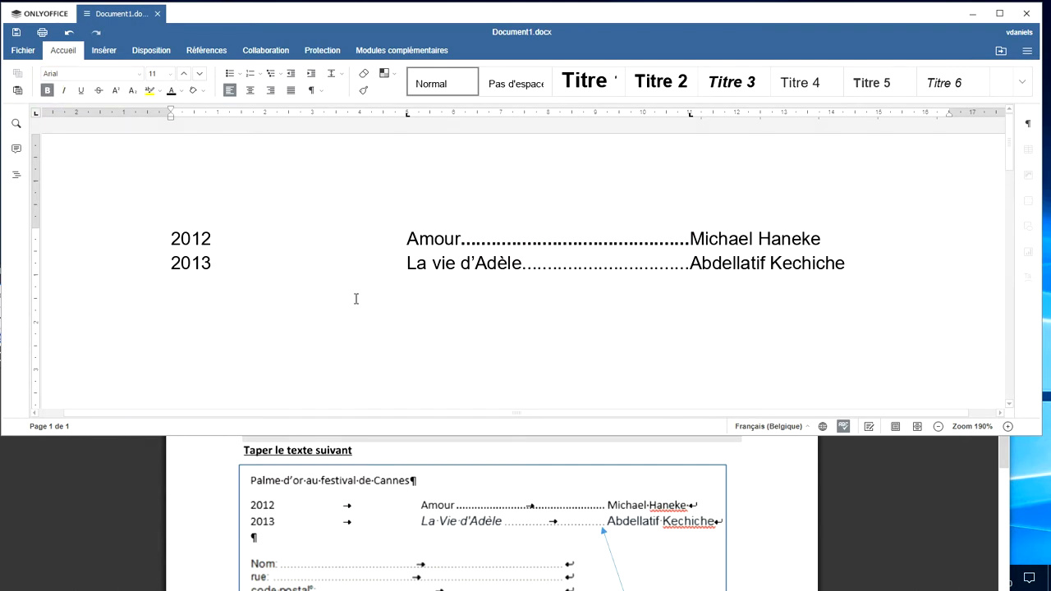
# Step: Enter "Nom" in the empty paragraph below the film list, following the exercise PDF
pyautogui.click(208, 316)
pyautogui.click(264, 310)
pyautogui.click(362, 357)
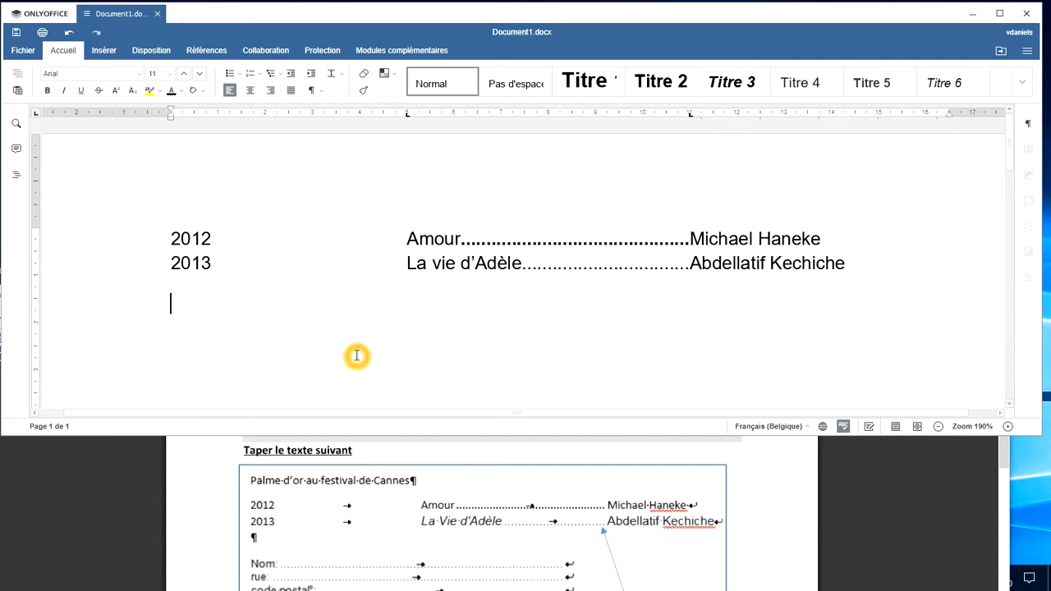
pyautogui.scroll(-1, 357, 356)
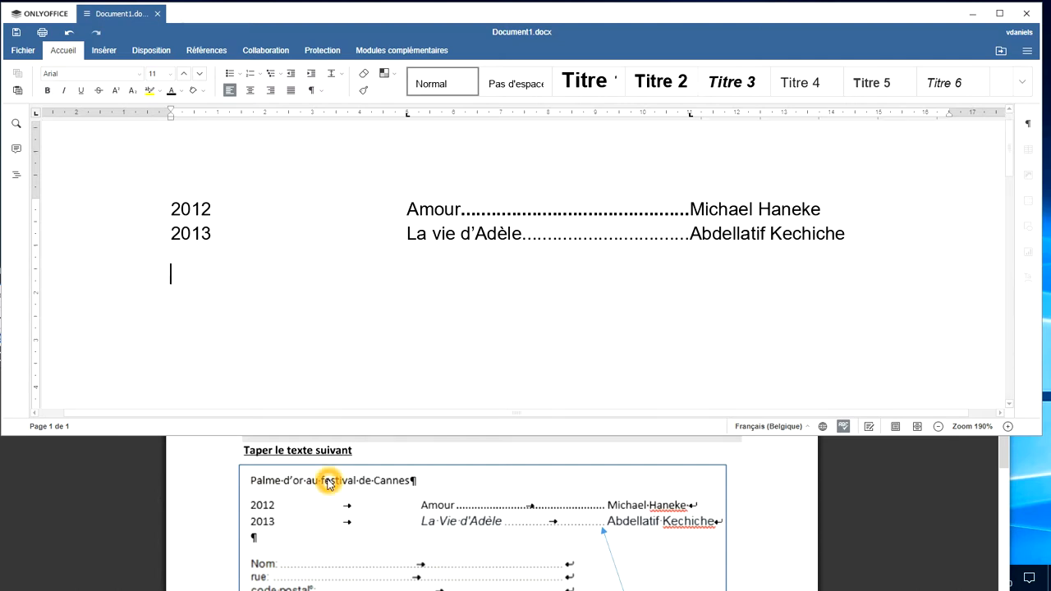
pyautogui.write('Nom')
pyautogui.click(650, 542)
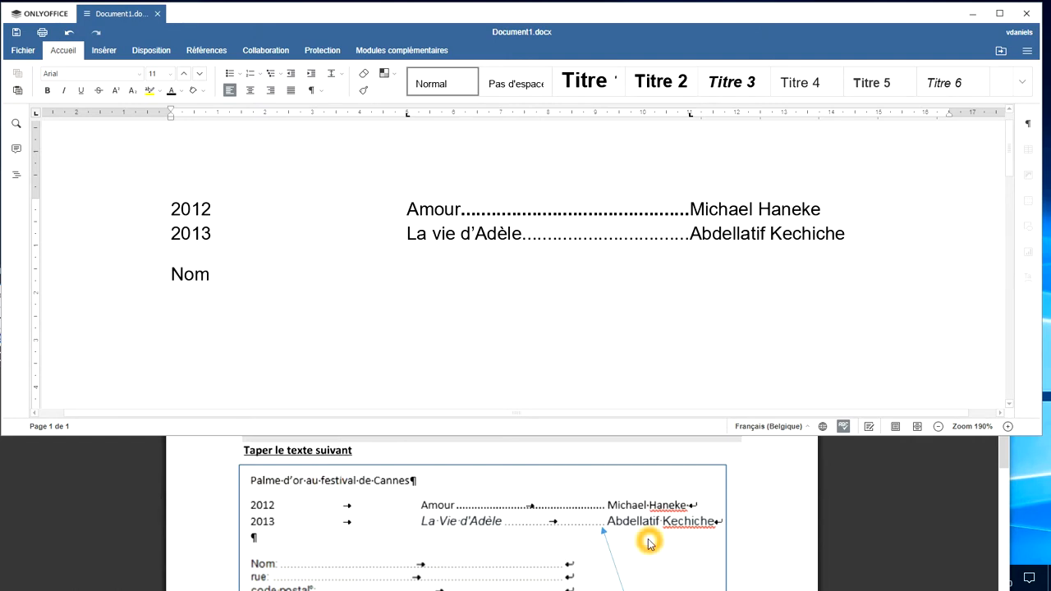
pyautogui.scroll(-1, 649, 545)
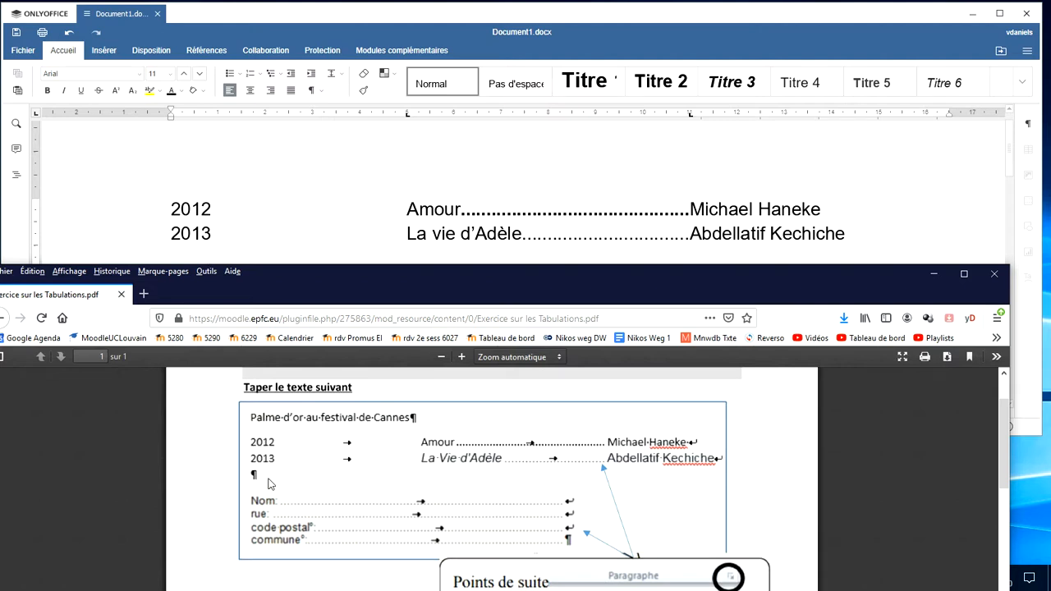
pyautogui.click(293, 247)
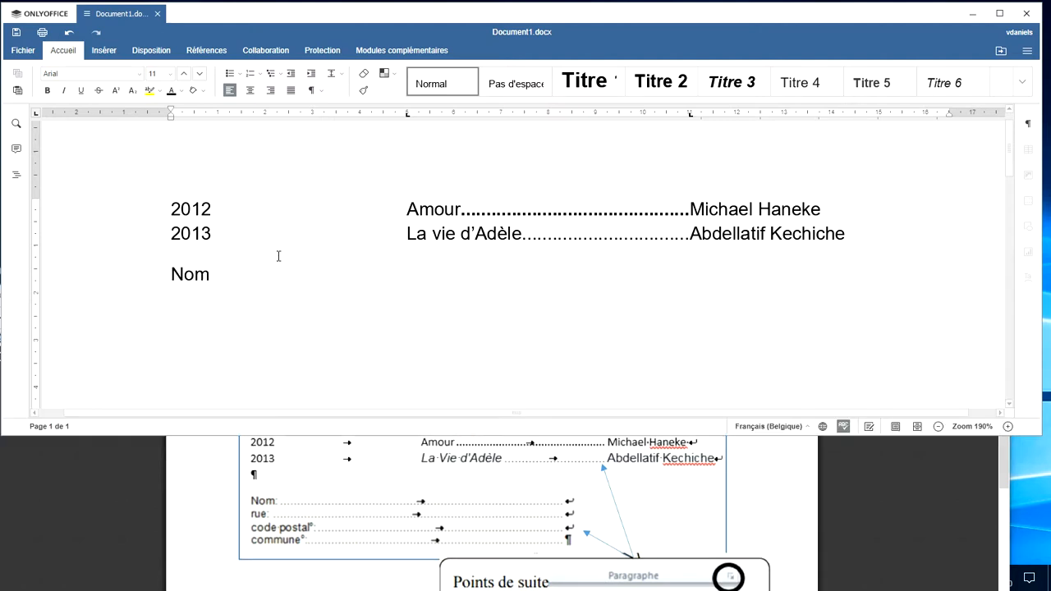
pyautogui.click(251, 271)
pyautogui.click(348, 200)
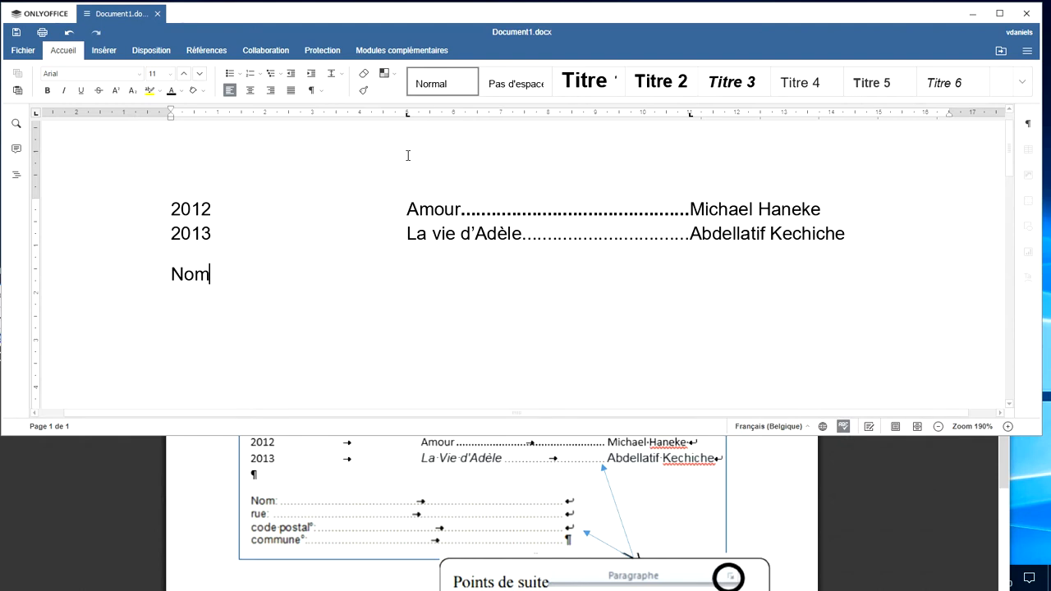
# Step: Remove the 11 cm tab stop from the "Nom" paragraph and move its 5 cm tab stop to 7 cm
pyautogui.click(693, 119)
pyautogui.moveTo(694, 130); pyautogui.dragTo(700, 153)
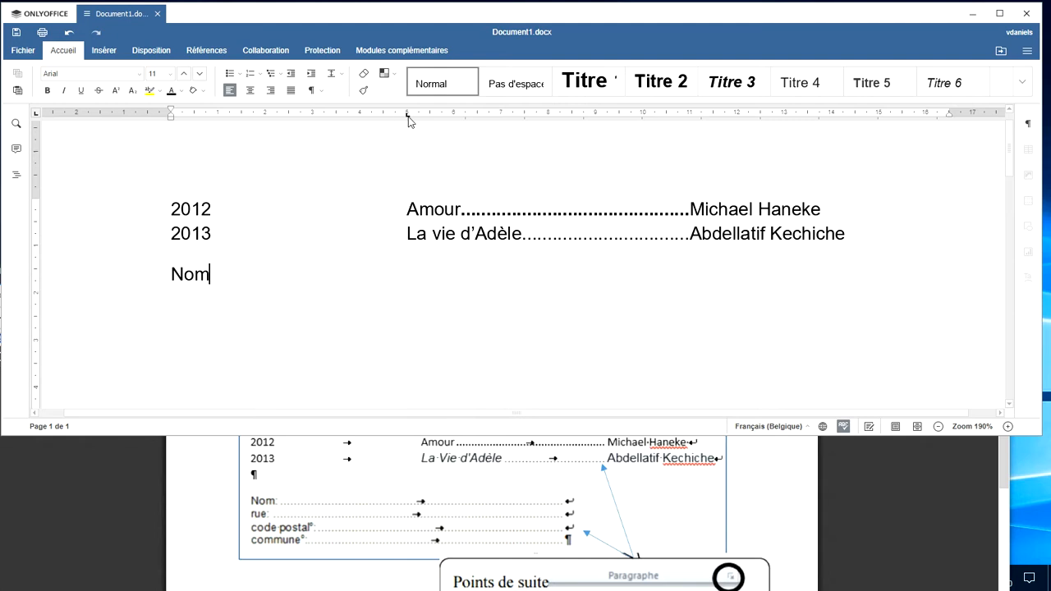
pyautogui.moveTo(409, 118); pyautogui.dragTo(501, 118)
# Step: Add a tab and a line break after "Nom" and show the nonprinting characters
pyautogui.click(313, 247)
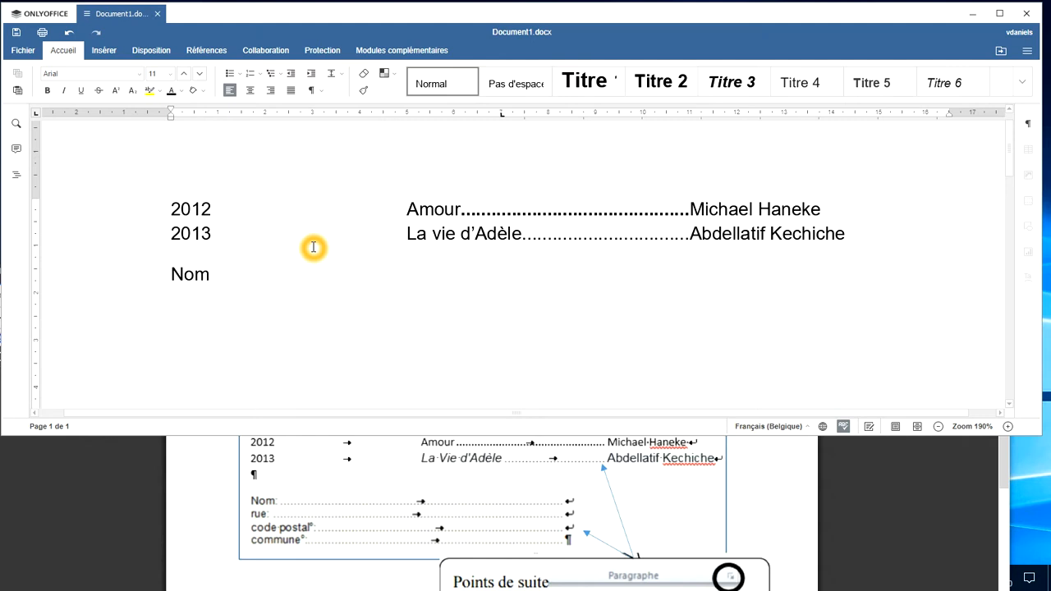
pyautogui.press('Return')
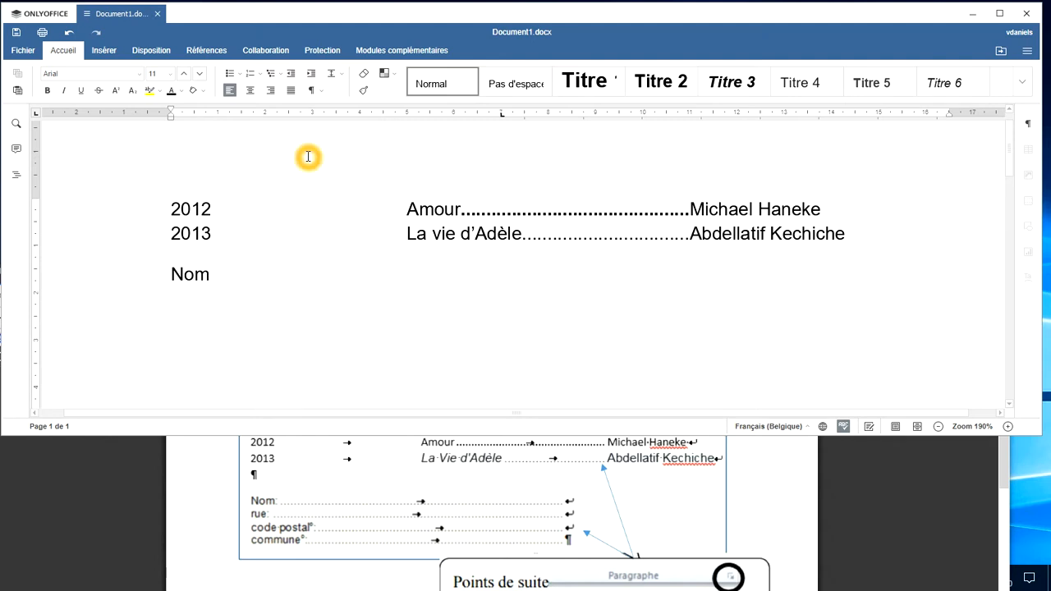
pyautogui.click(310, 92)
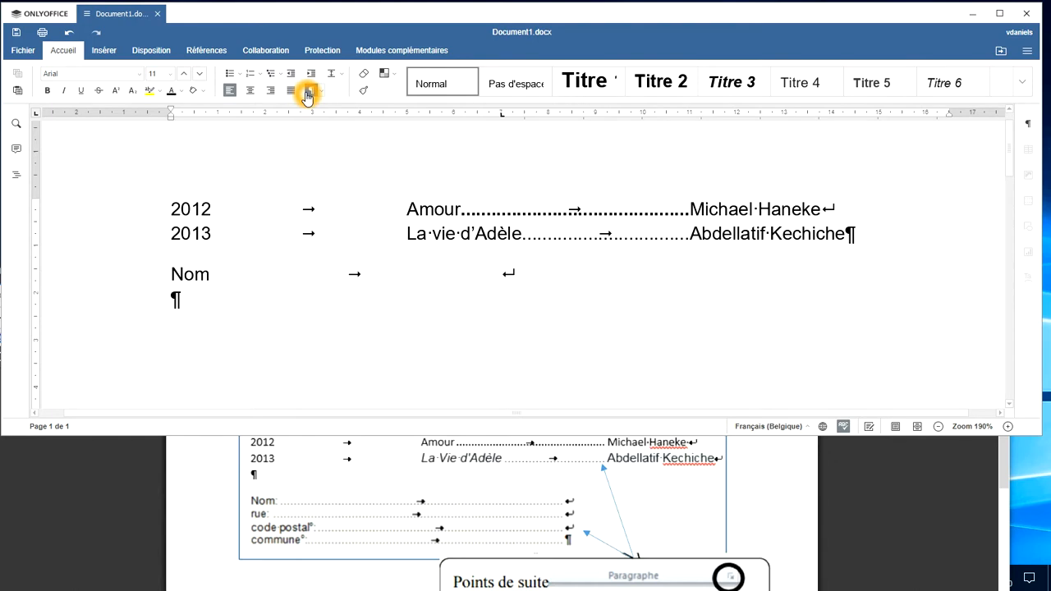
pyautogui.click(267, 255)
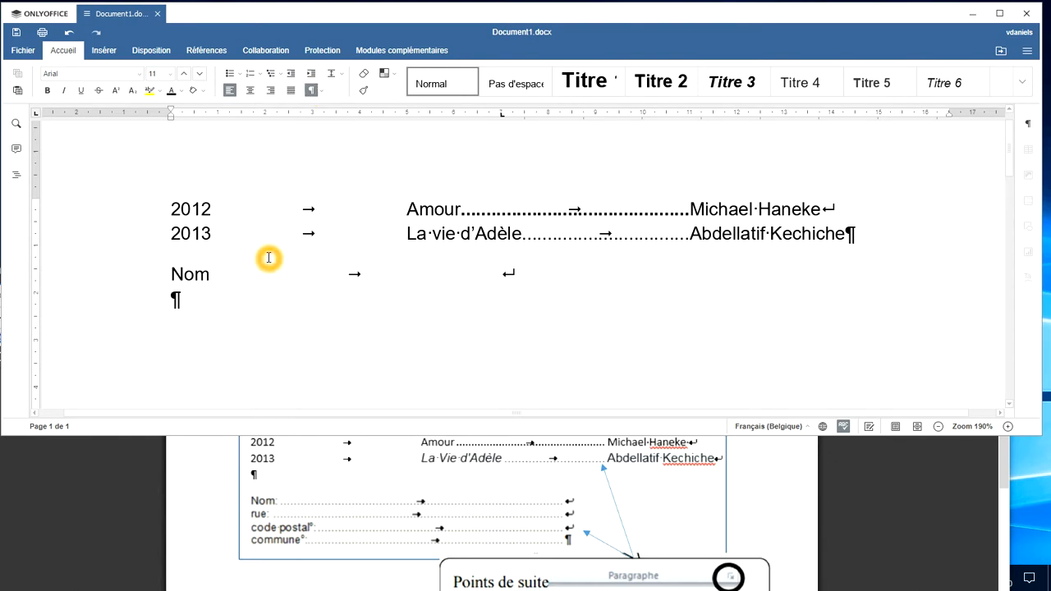
# Step: Enter the lines "rue", "code postal" and "commune", each followed by a tab and separated by line breaks, and begin a new paragraph
pyautogui.write('rue')
pyautogui.press('Tab')
pyautogui.hotkey('shift', 'Return')
pyautogui.write('code ')
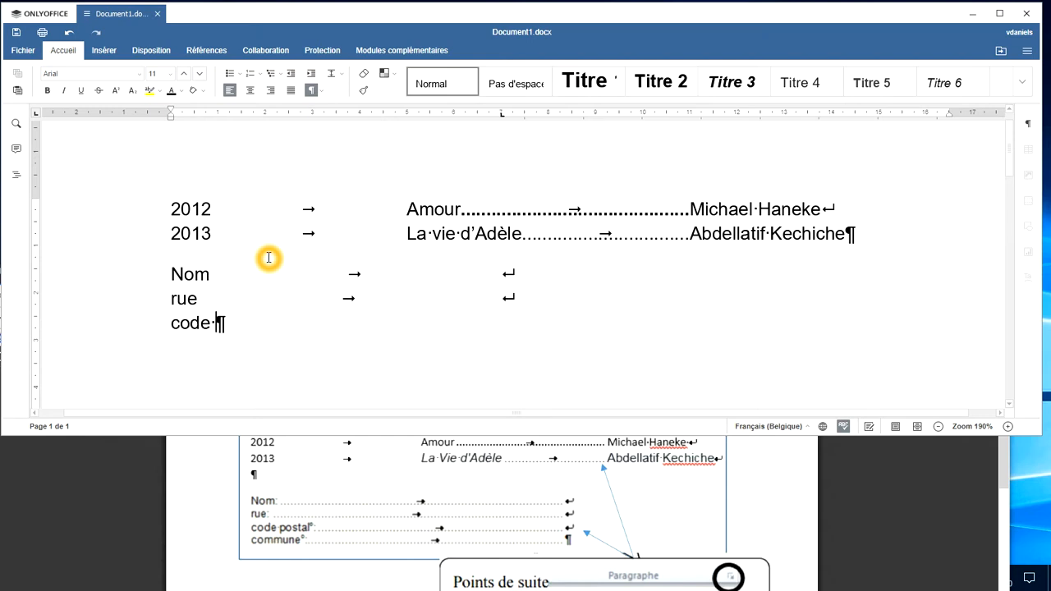
pyautogui.write('postal')
pyautogui.press('Tab')
pyautogui.hotkey('shift', 'Return')
pyautogui.write('commune')
pyautogui.press('Tab')
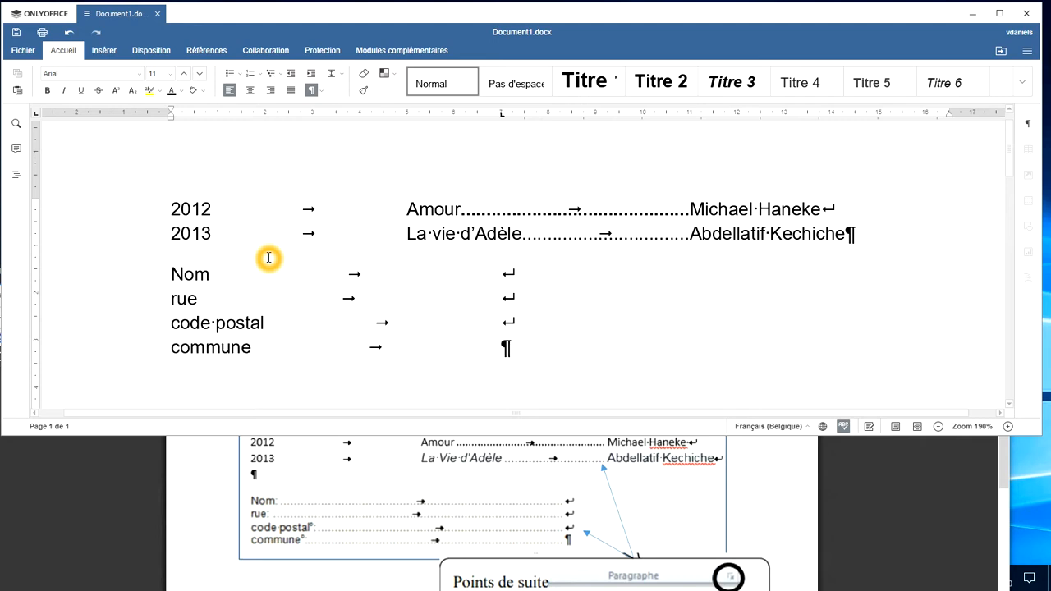
pyautogui.press('Return')
# Step: Try to give the 7 cm tab stop of the "Nom" paragraph a dotted leader in the advanced paragraph settings
pyautogui.click(270, 264)
pyautogui.click(270, 274)
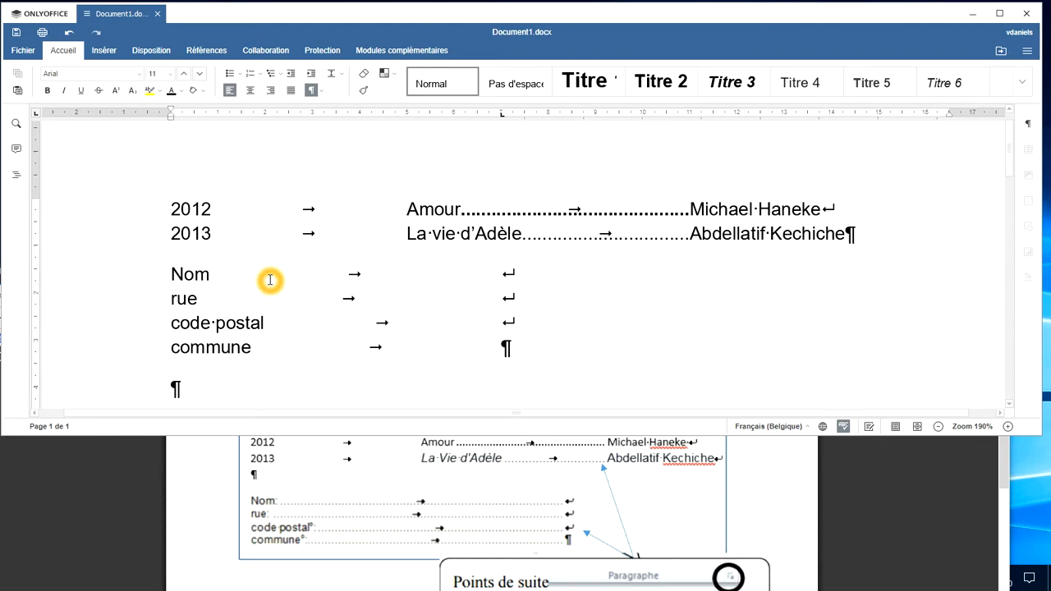
pyautogui.rightClick(271, 280)
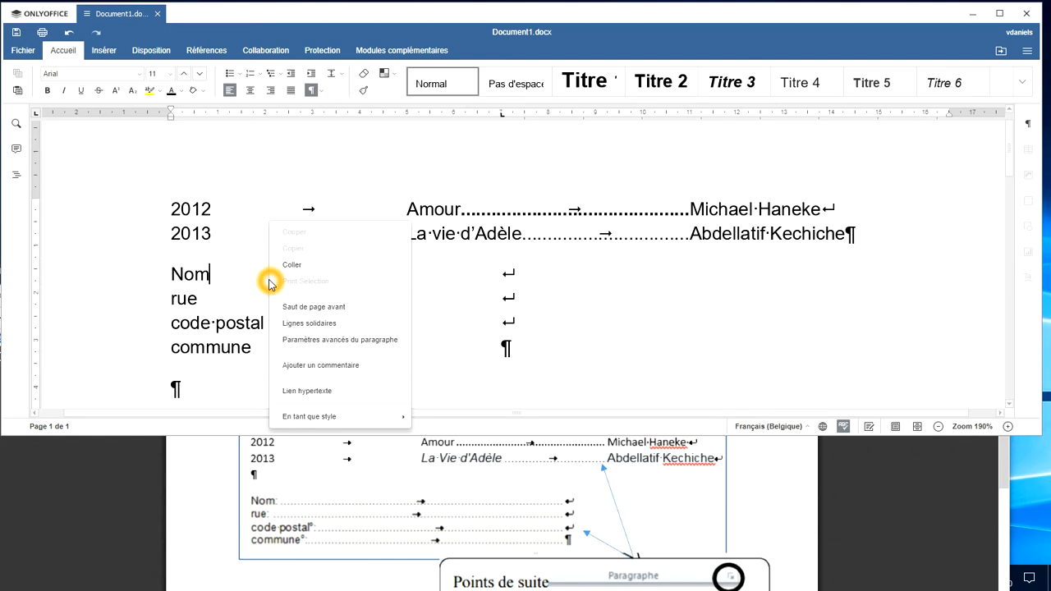
pyautogui.click(311, 341)
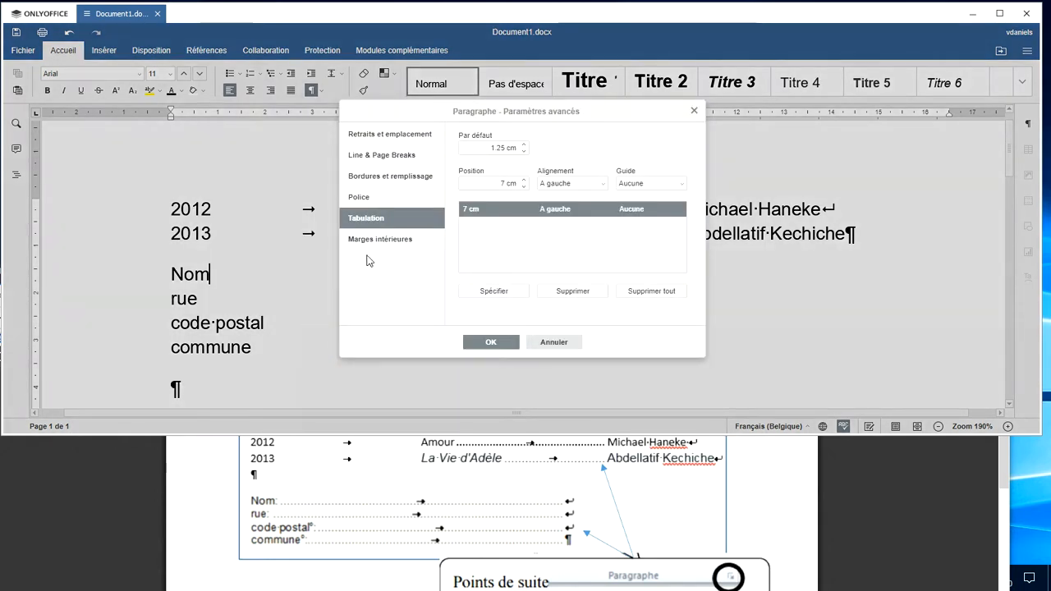
pyautogui.click(509, 227)
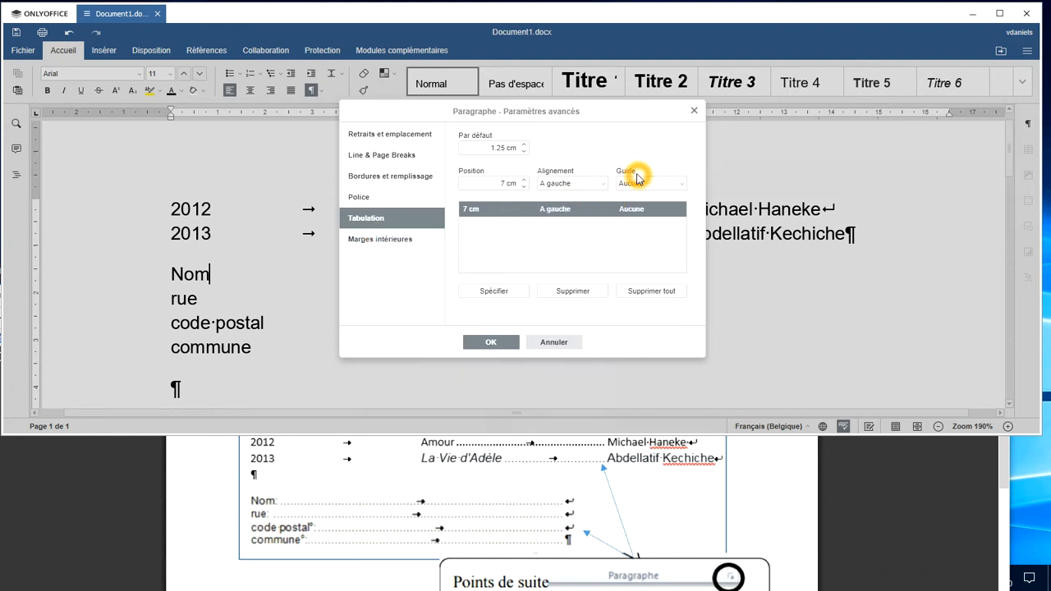
pyautogui.click(637, 184)
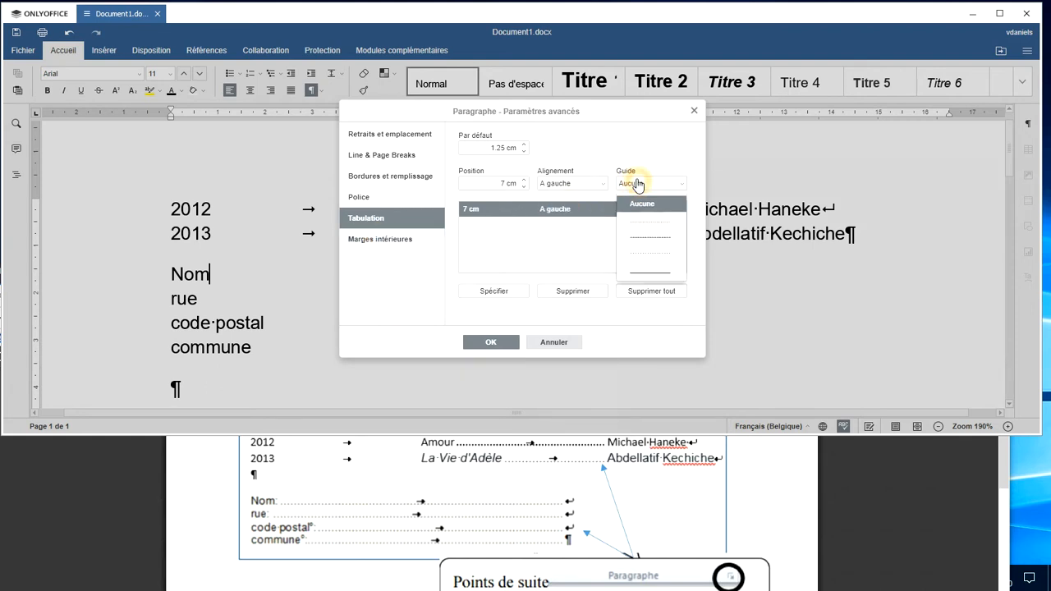
pyautogui.click(642, 226)
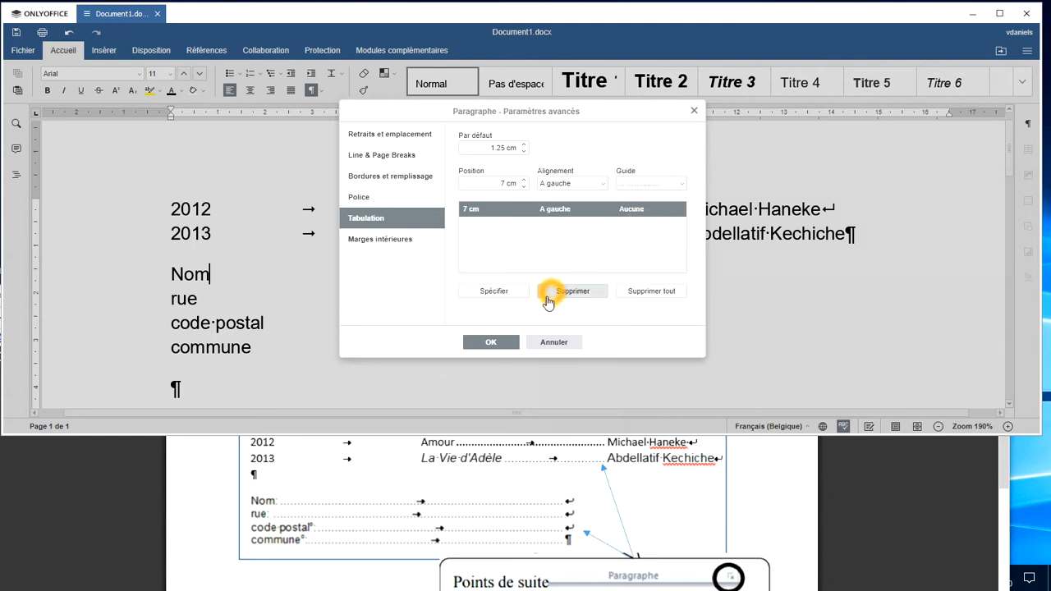
pyautogui.click(508, 343)
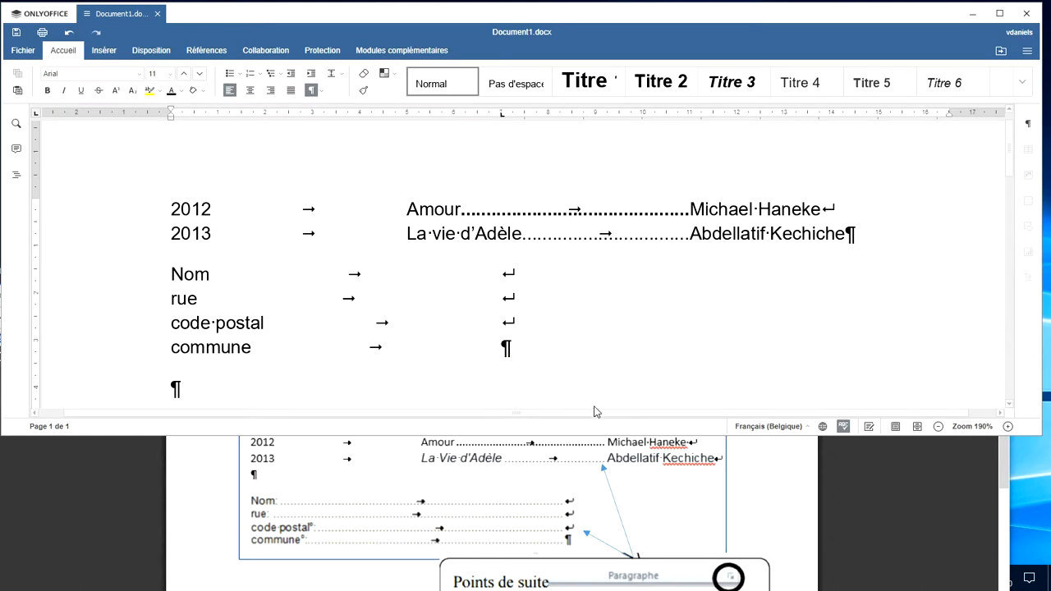
# Step: Apply a dashed leader to the 7 cm left-aligned tab stop of the name-and-address paragraph
pyautogui.click(458, 282)
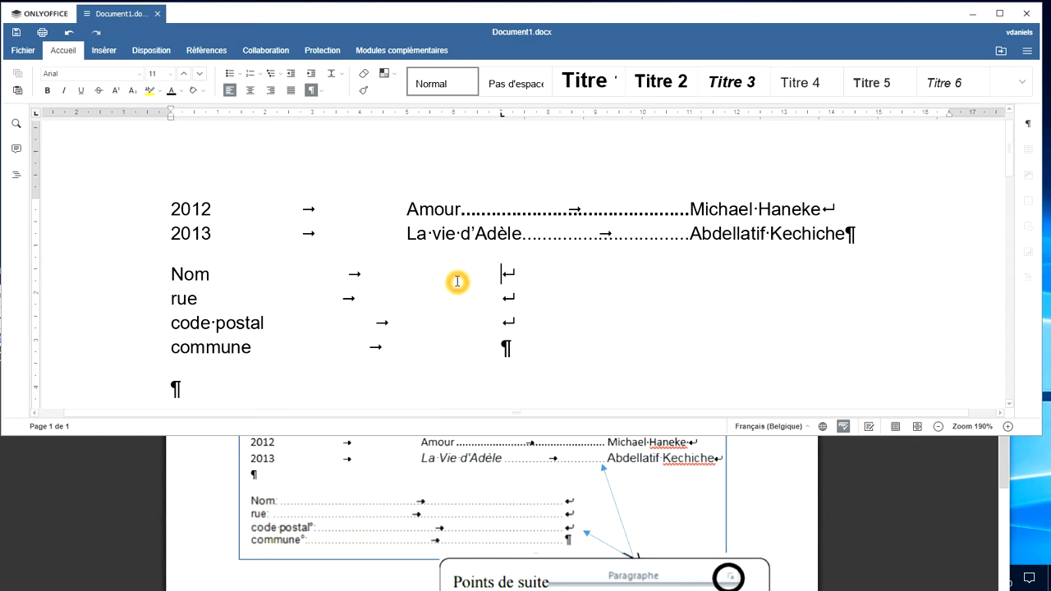
pyautogui.rightClick(457, 282)
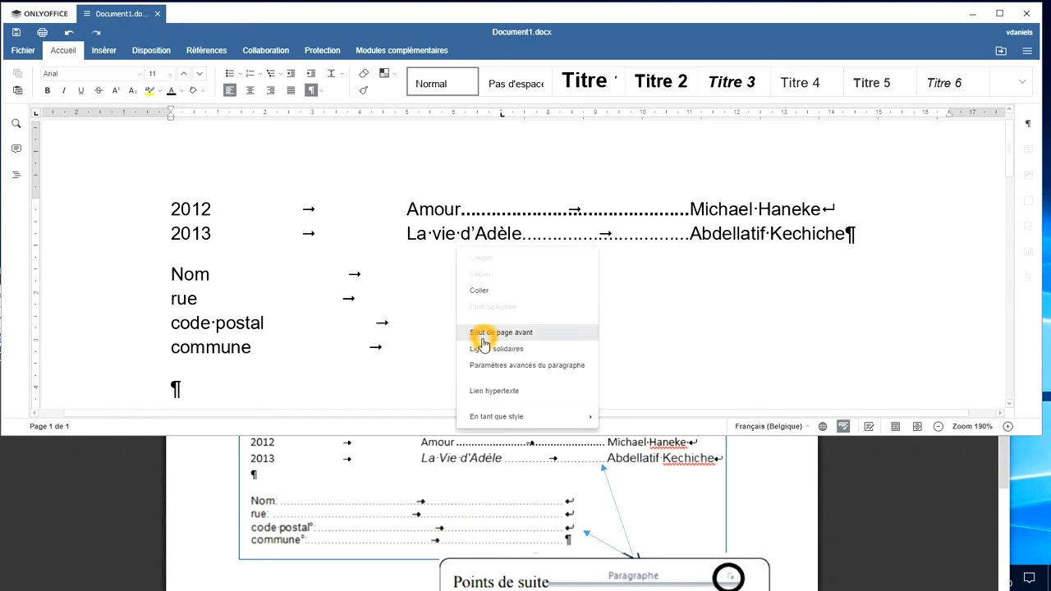
pyautogui.click(483, 367)
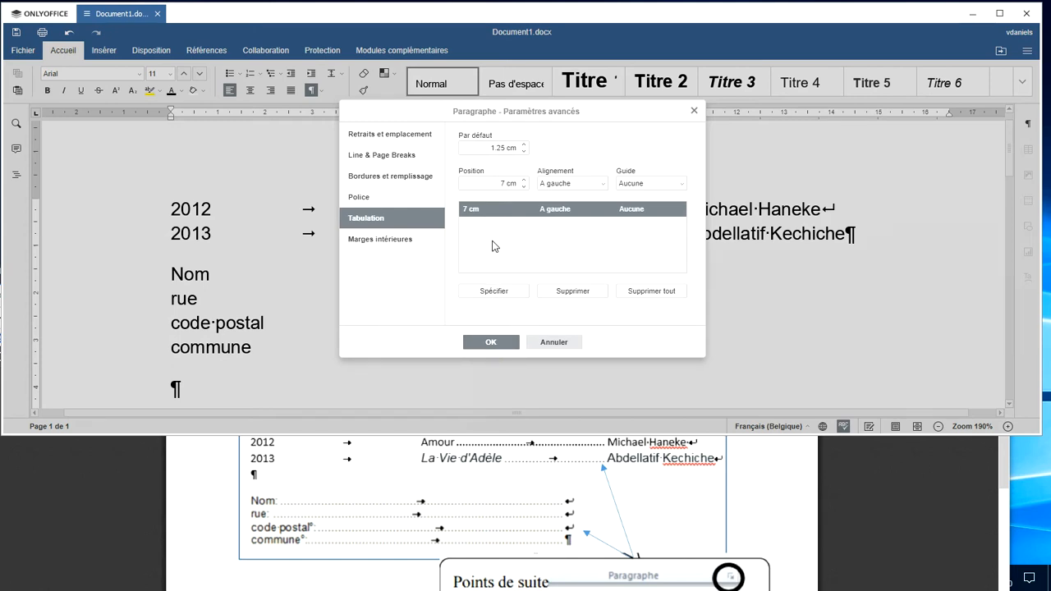
pyautogui.click(482, 285)
pyautogui.click(478, 285)
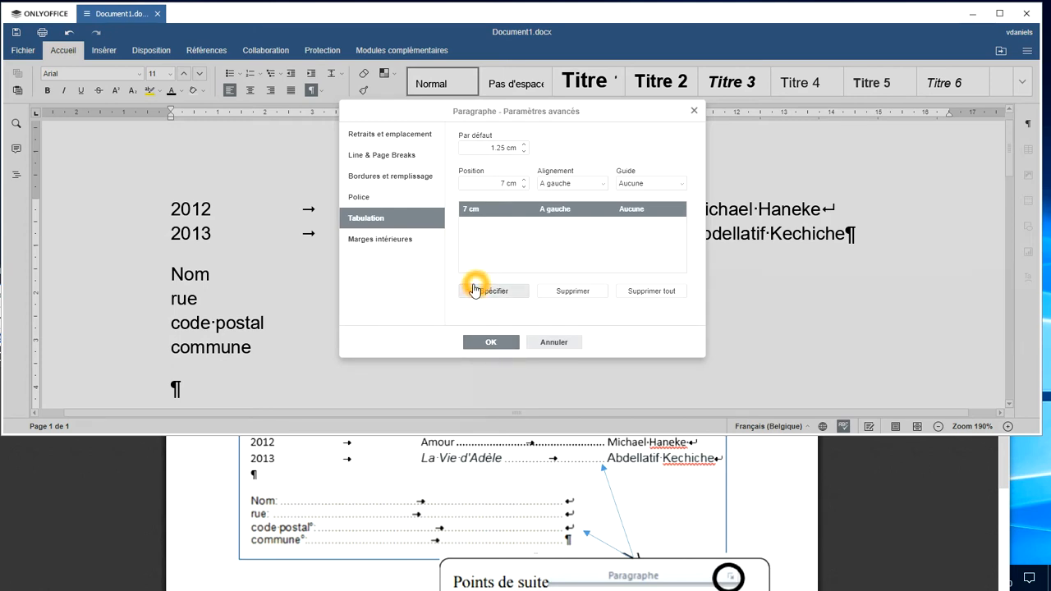
pyautogui.click(550, 240)
pyautogui.click(644, 184)
pyautogui.click(638, 223)
pyautogui.click(638, 237)
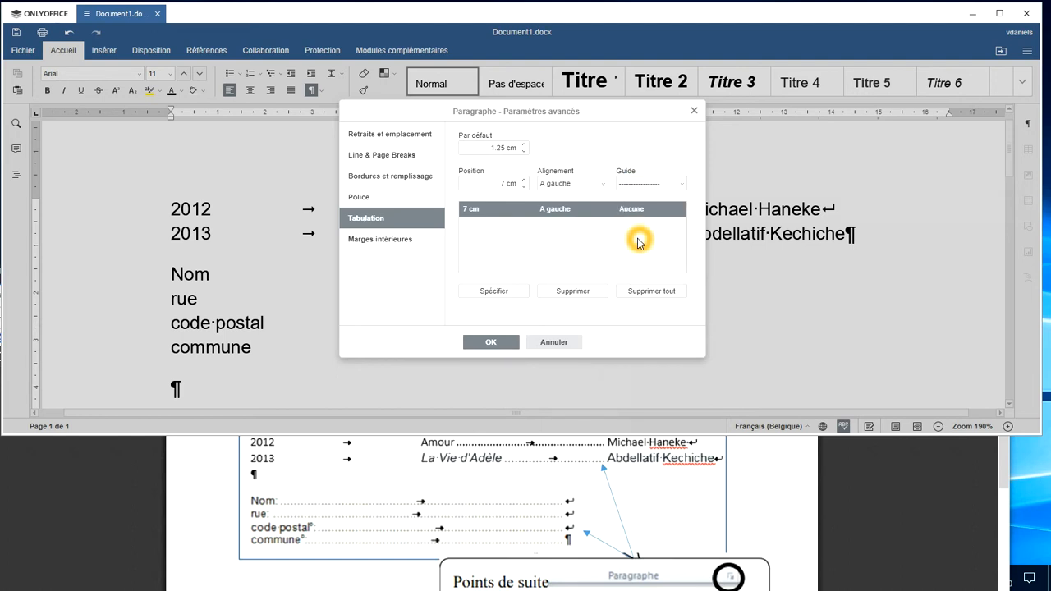
pyautogui.click(498, 294)
pyautogui.click(498, 343)
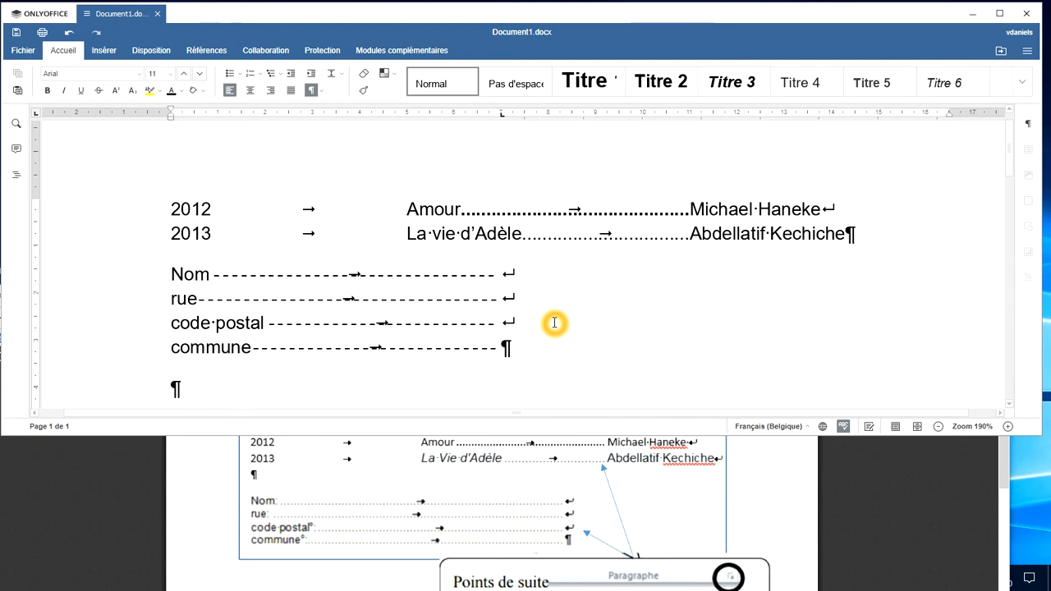
# Step: Hide the nonprinting characters in the document
pyautogui.click(313, 92)
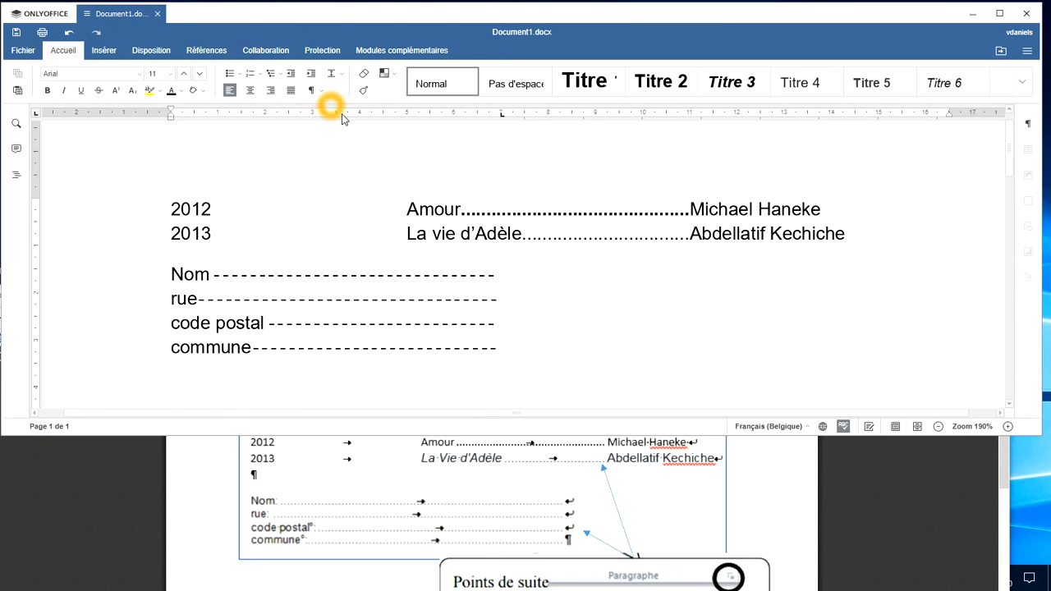
pyautogui.click(622, 340)
pyautogui.click(622, 339)
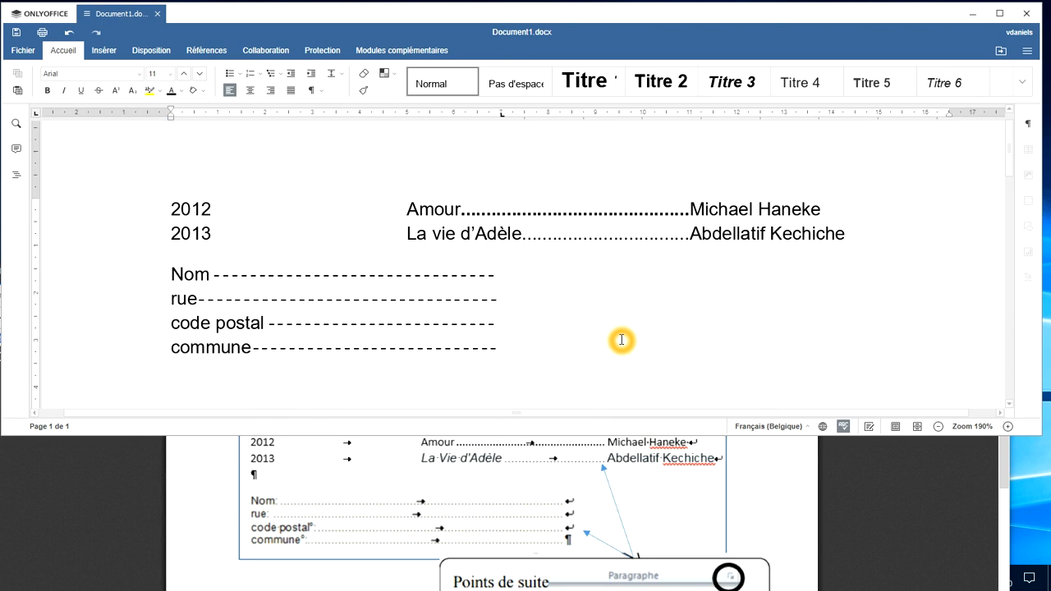